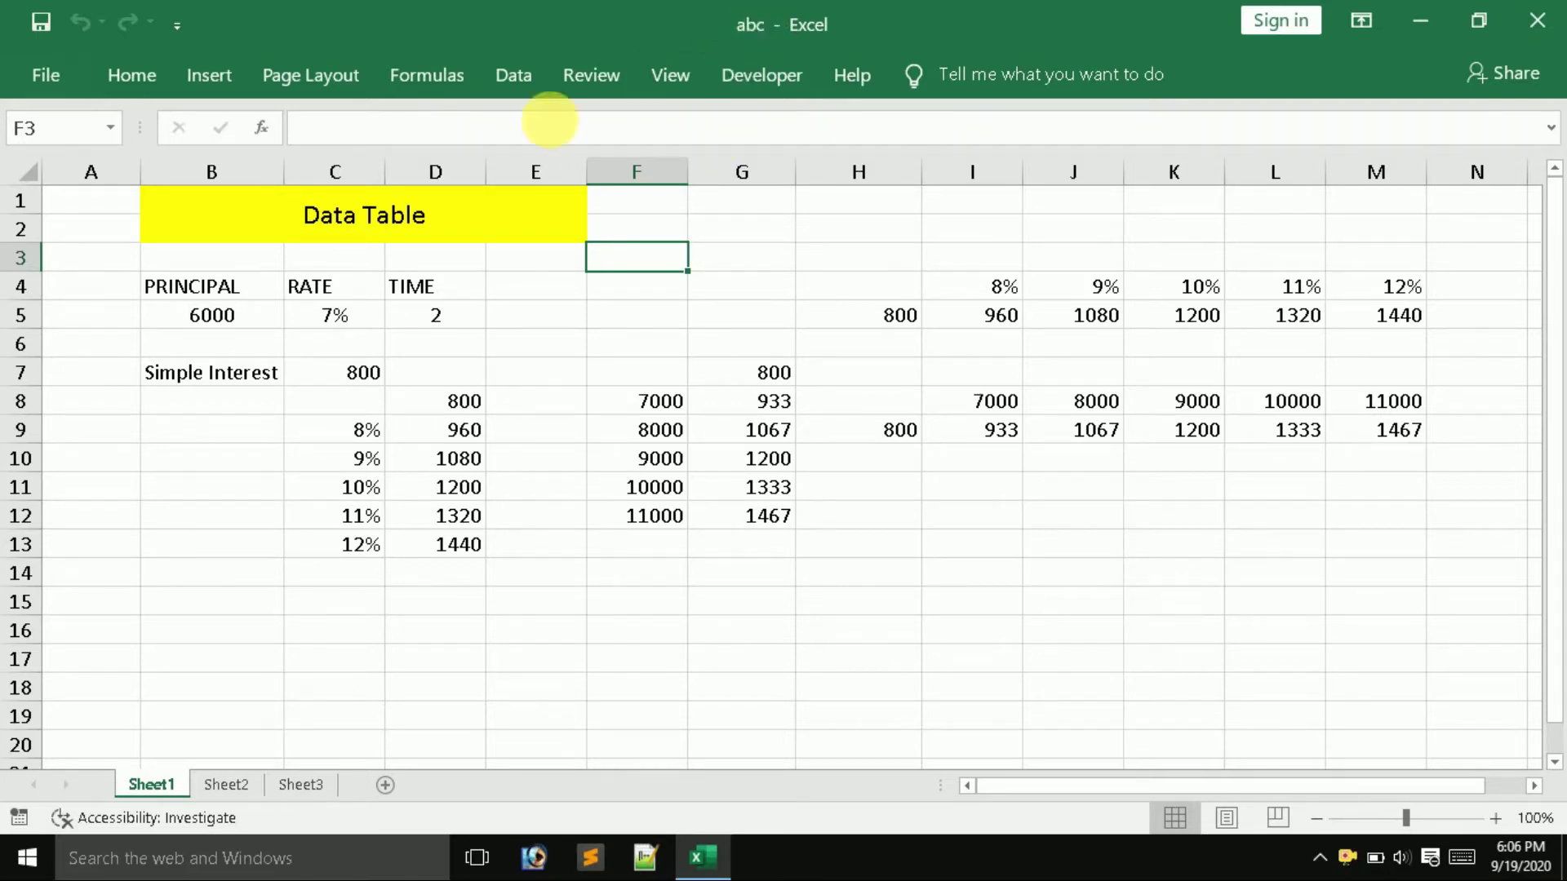
# Step: Select cell G5 and begin a Save As of the workbook to the Desktop
pyautogui.click(726, 325)
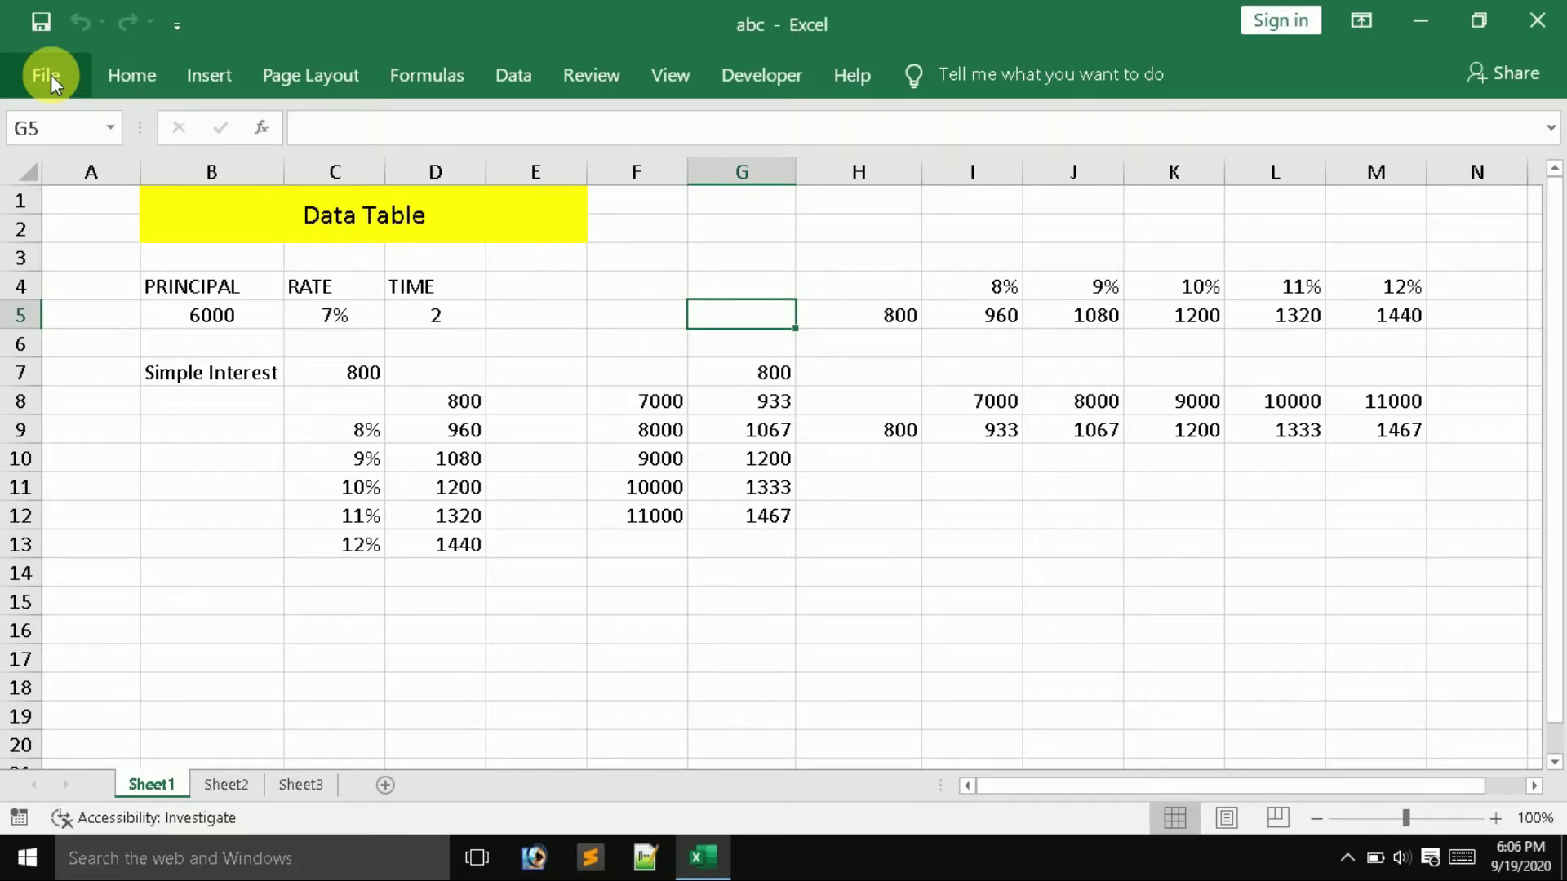
pyautogui.click(50, 75)
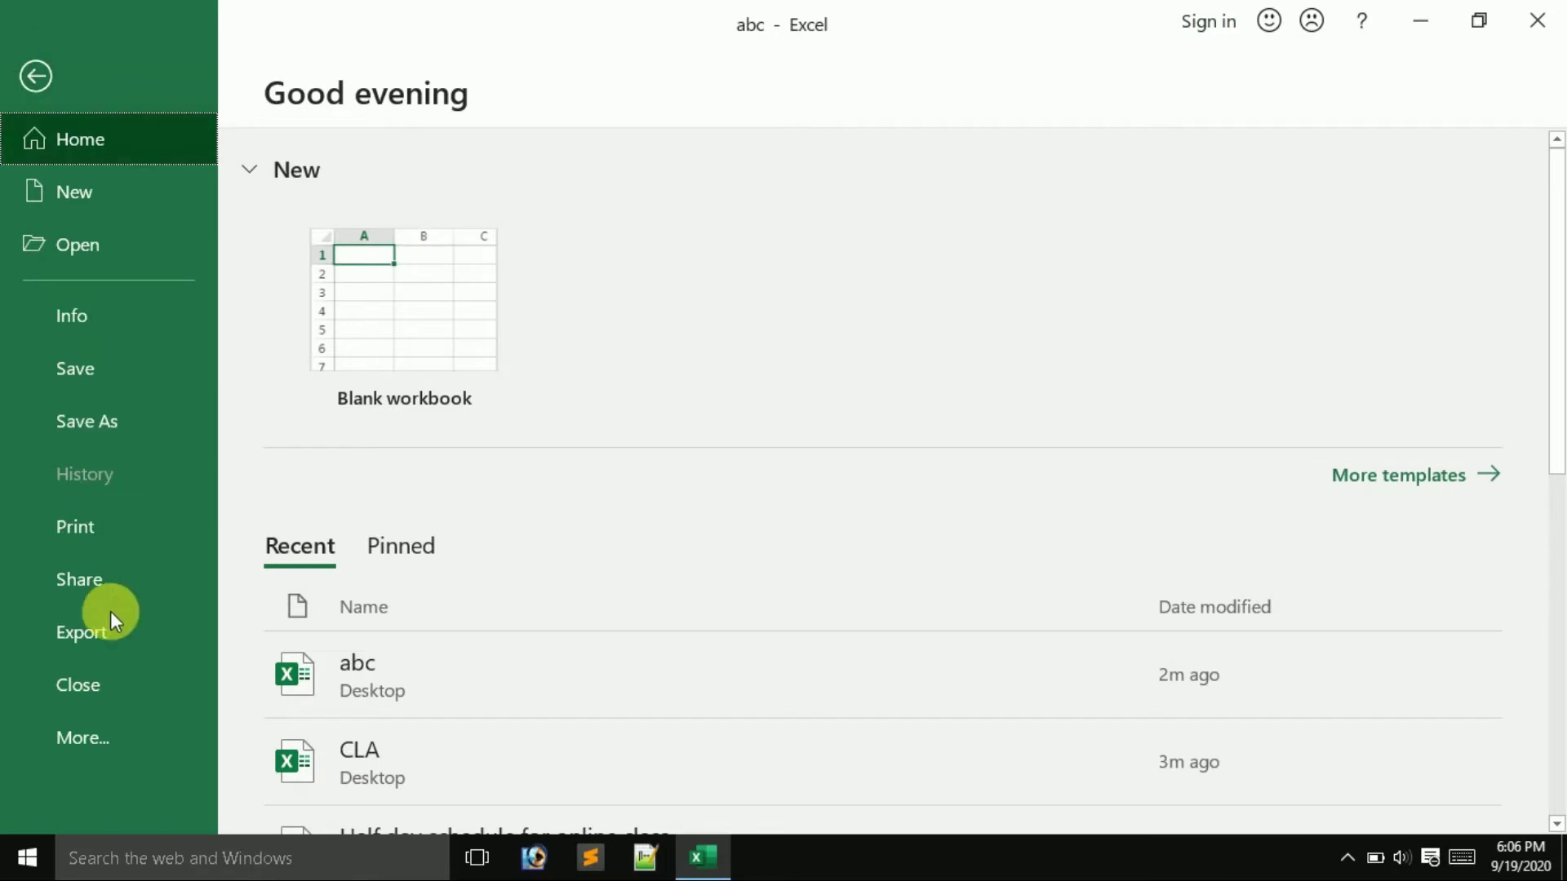
pyautogui.click(129, 419)
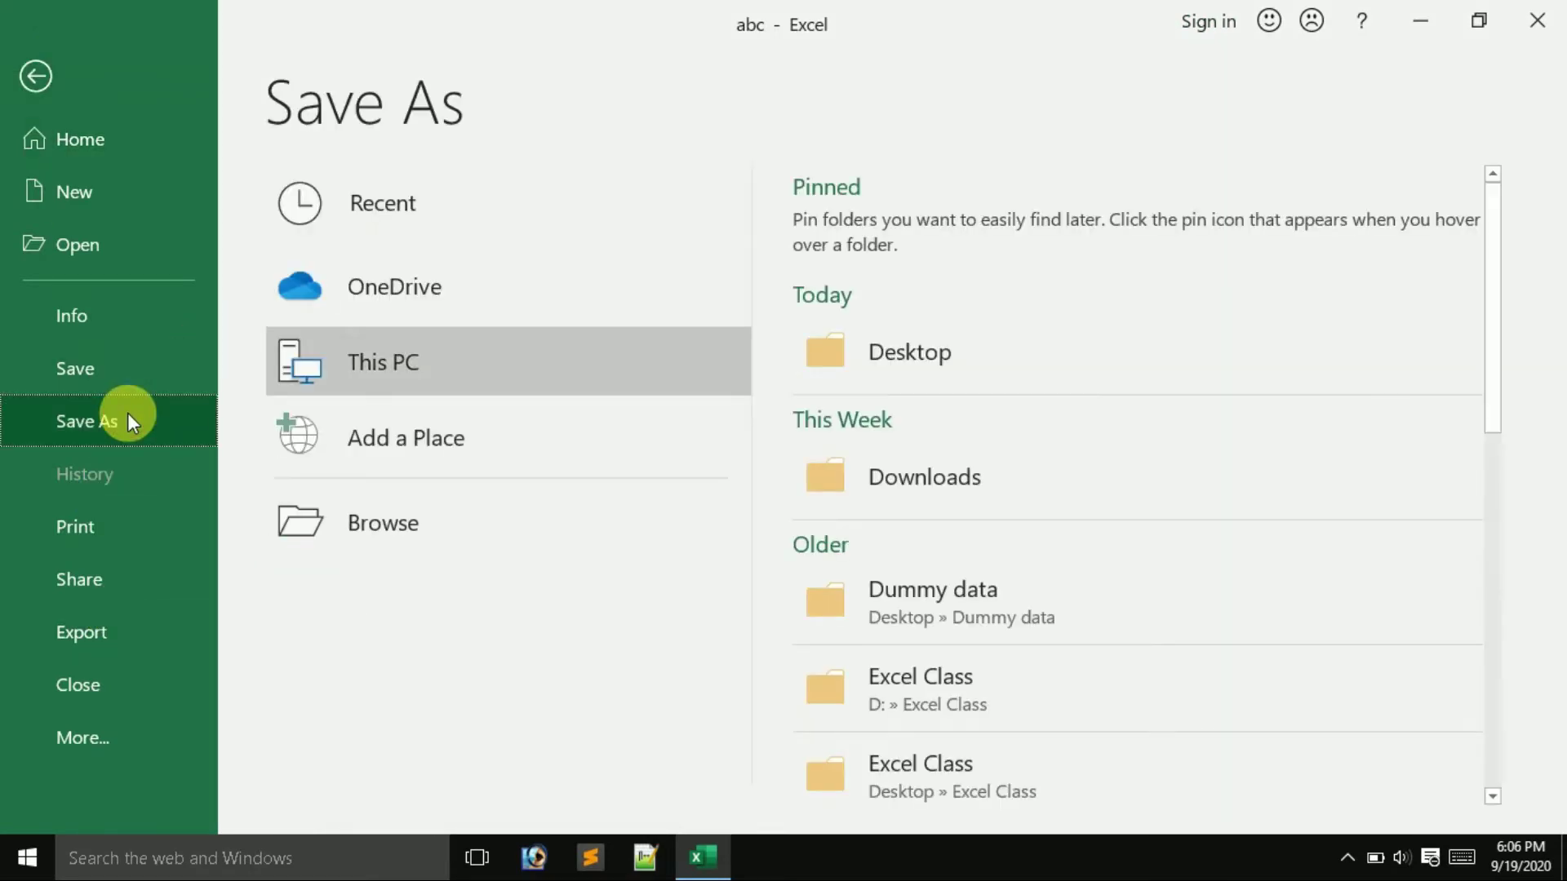
pyautogui.click(927, 354)
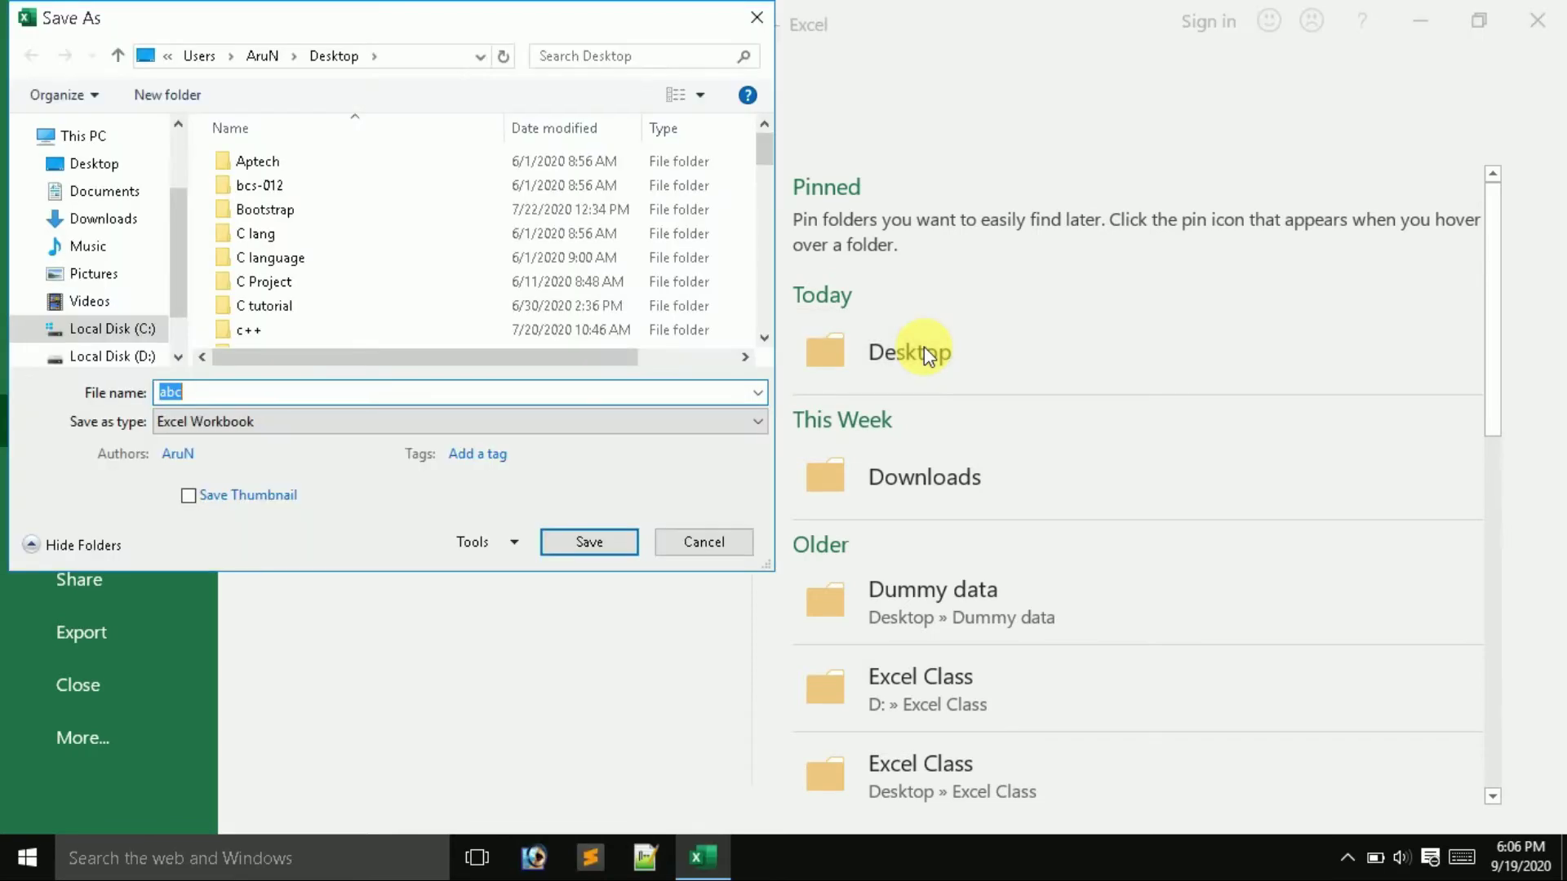
# Step: Rename the file to pass1, keeping Desktop as the save folder
pyautogui.click(211, 393)
pyautogui.press('BackSpace')
pyautogui.press('BackSpace')
pyautogui.press('BackSpace')
pyautogui.write('pass')
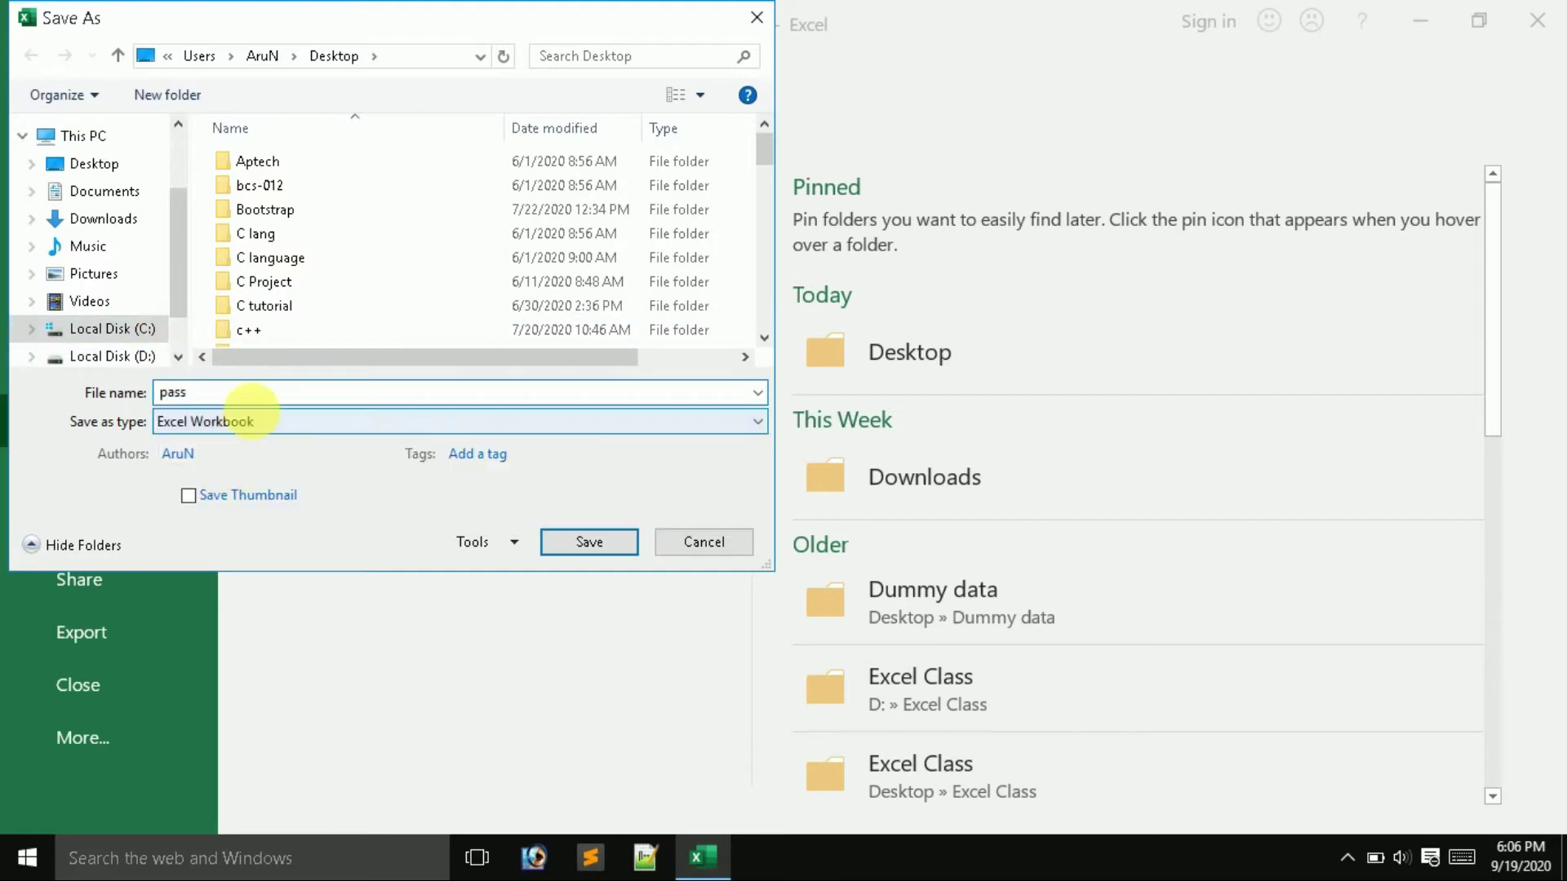
pyautogui.click(104, 163)
pyautogui.click(233, 391)
pyautogui.click(241, 400)
pyautogui.write('1')
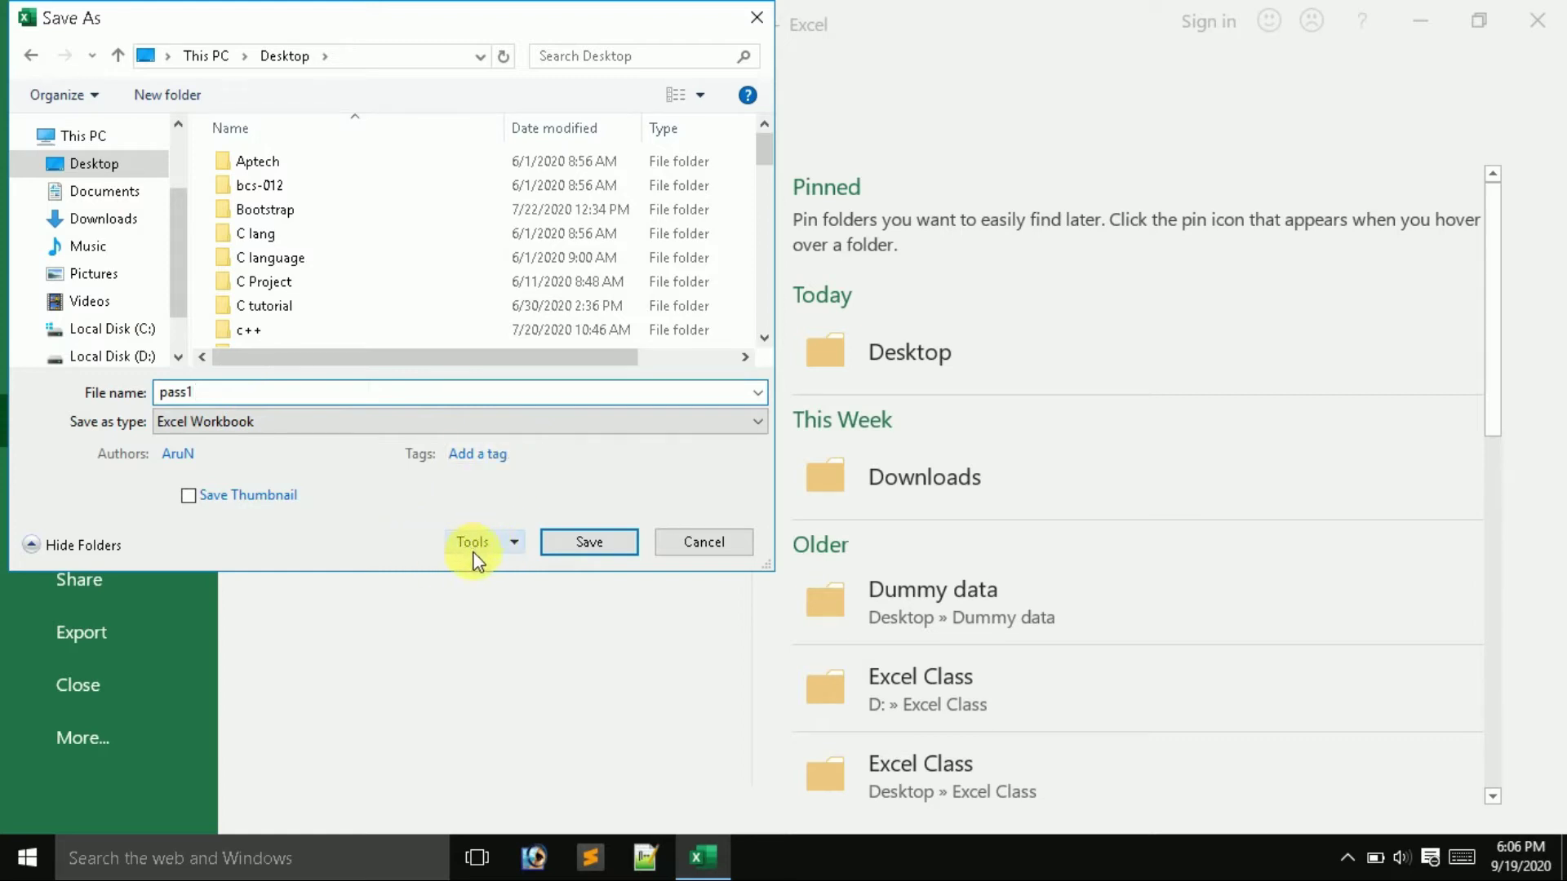
pyautogui.click(517, 546)
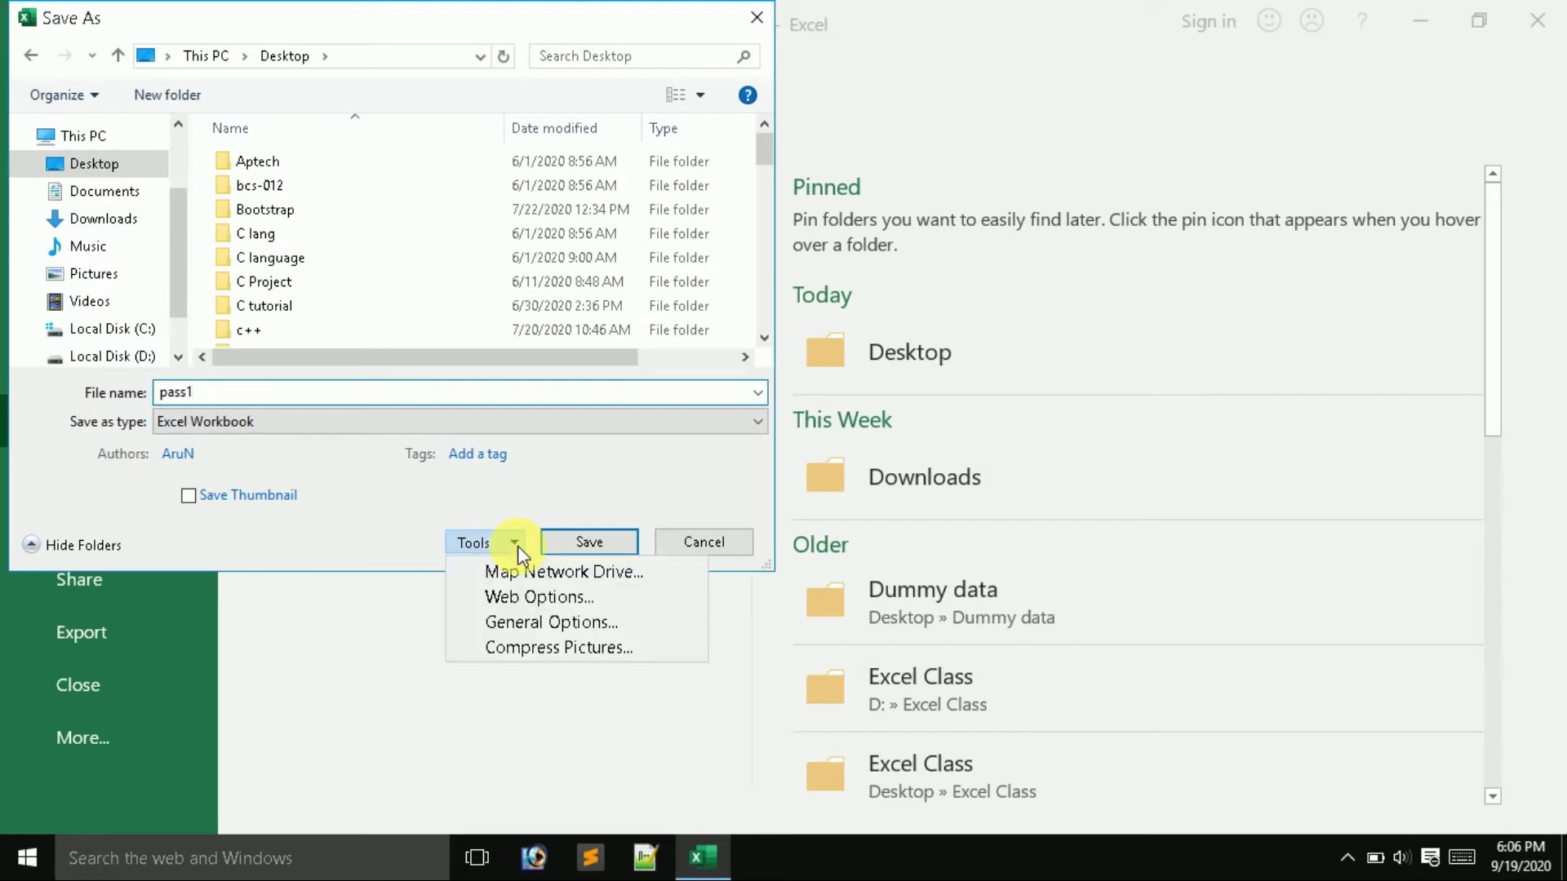
# Step: Enter the open and modify passwords in General Options and re-enter each to confirm
pyautogui.click(569, 635)
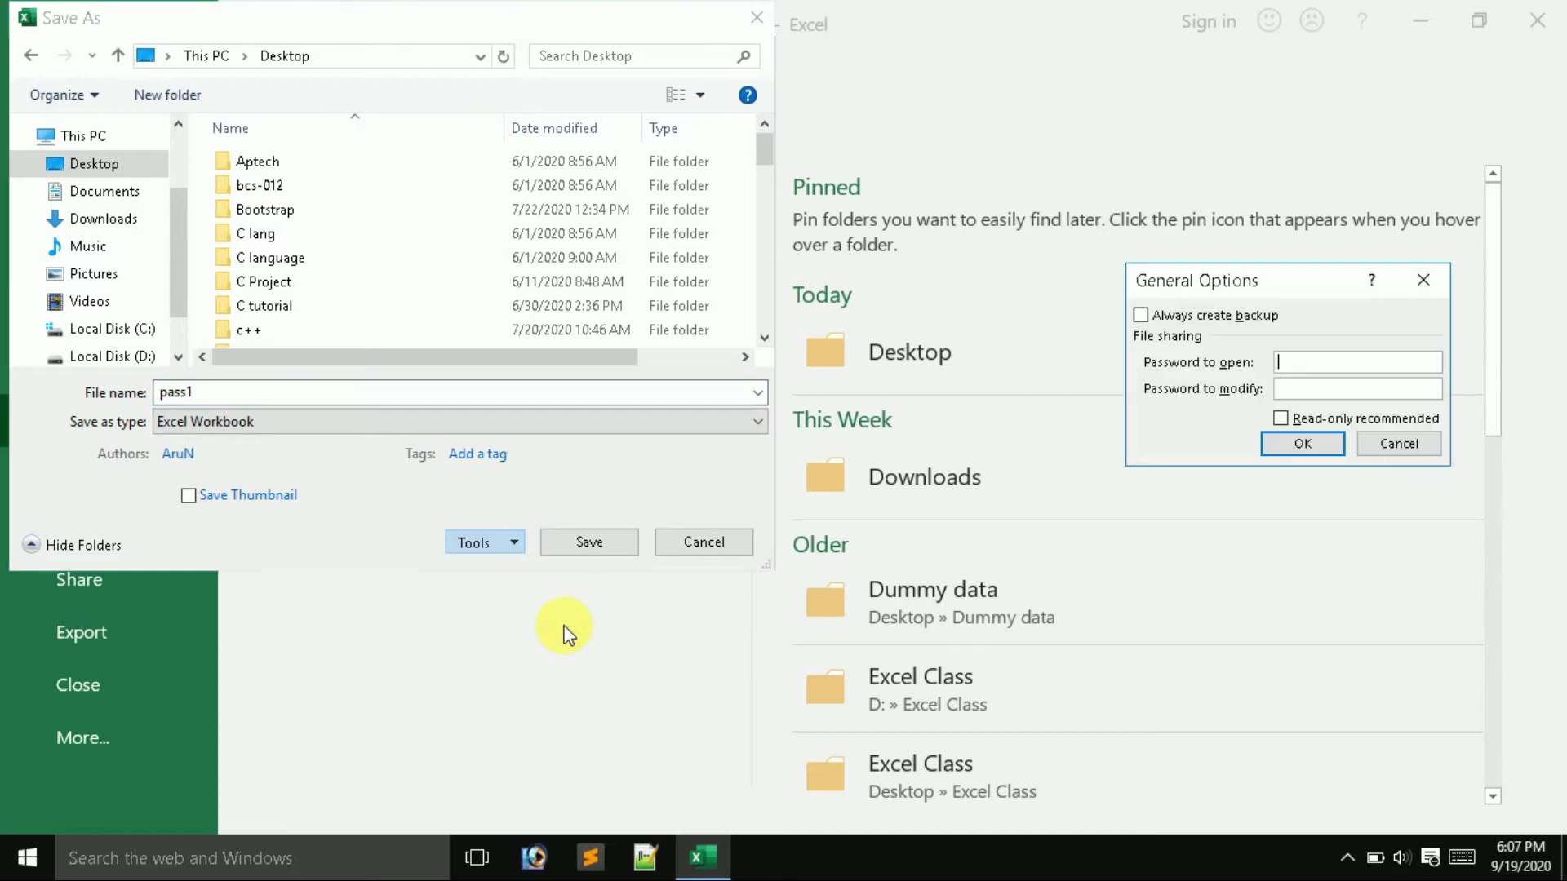
pyautogui.moveTo(1246, 277); pyautogui.dragTo(669, 363)
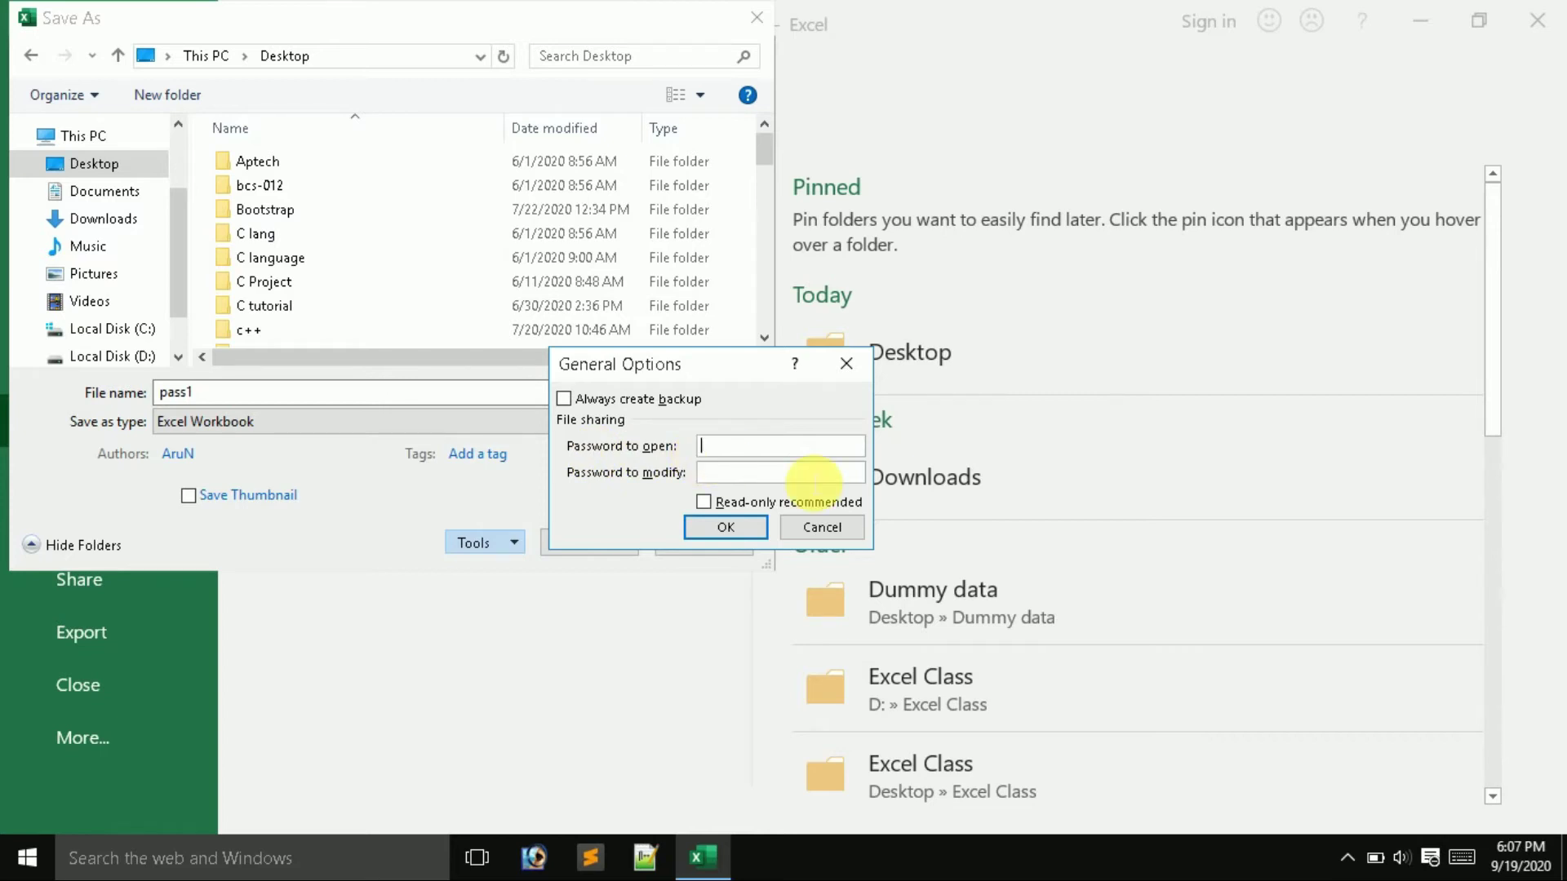
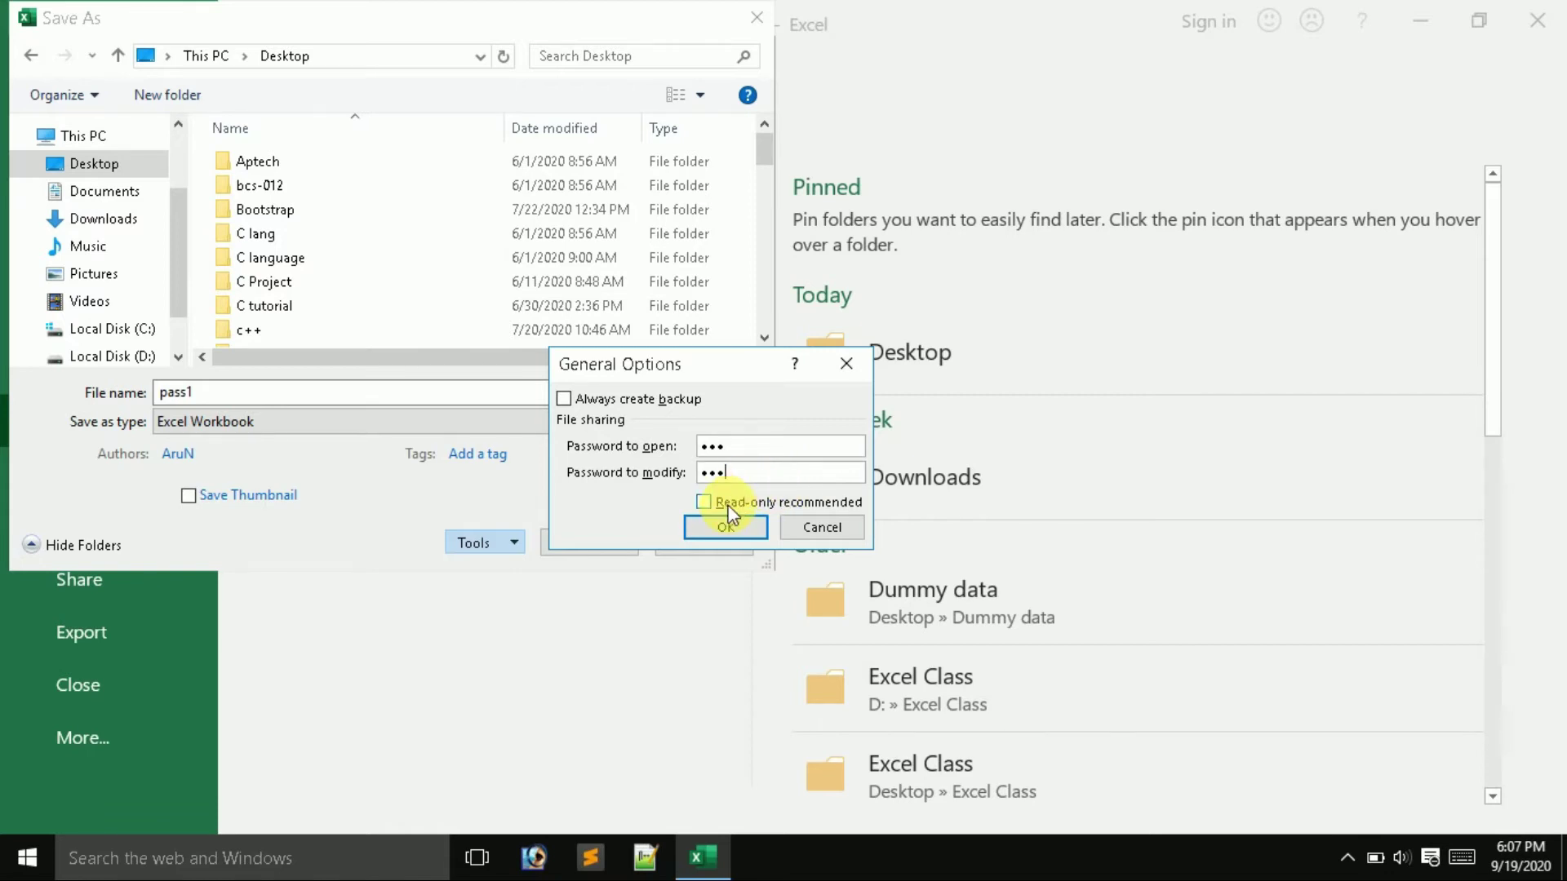
pyautogui.click(721, 524)
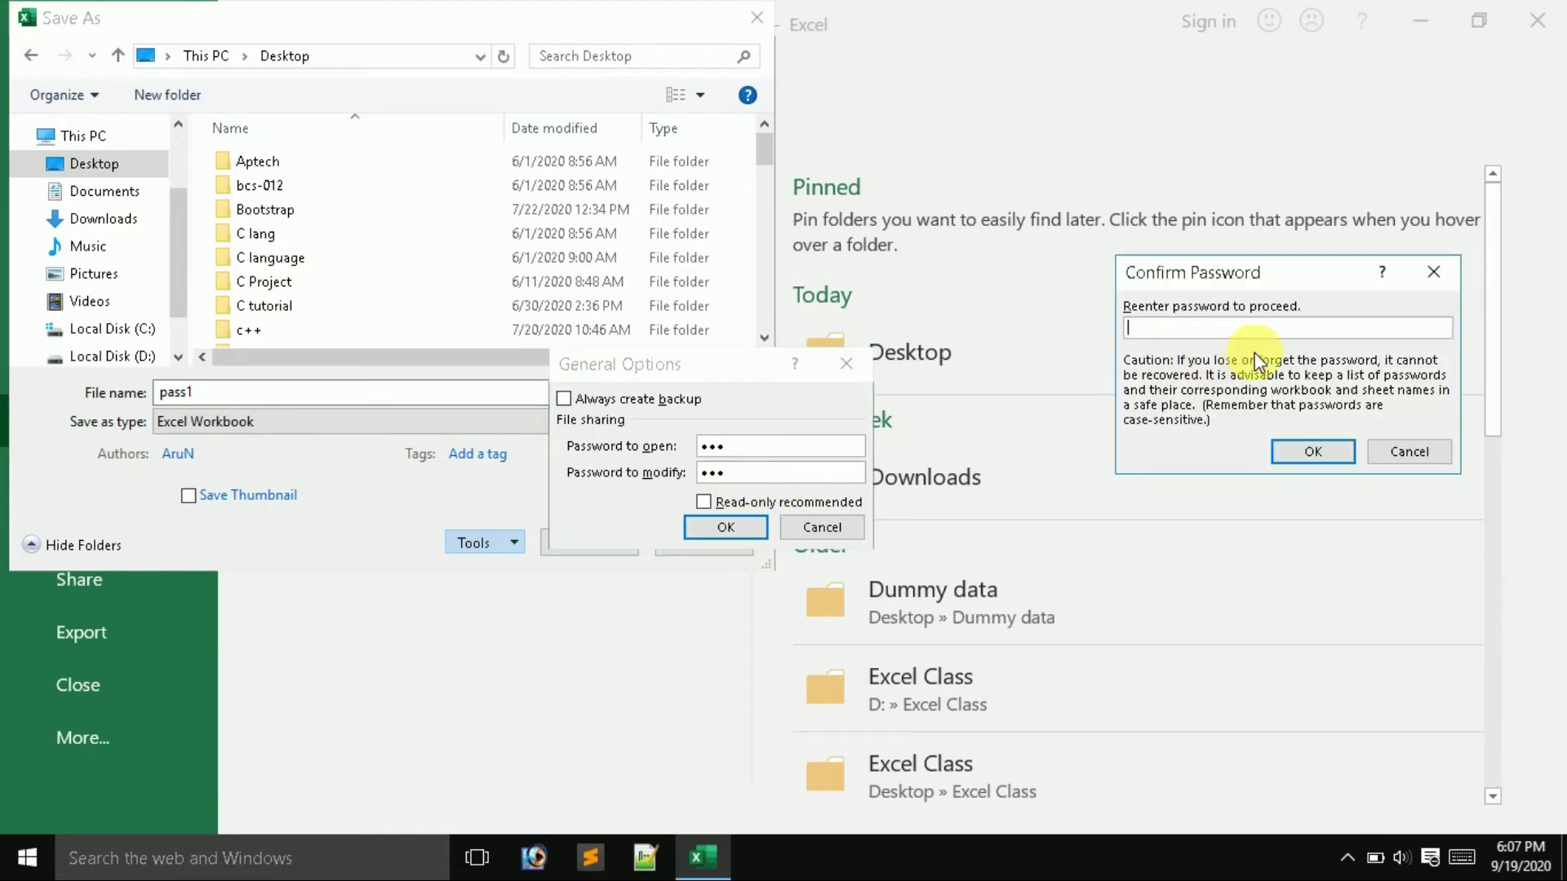
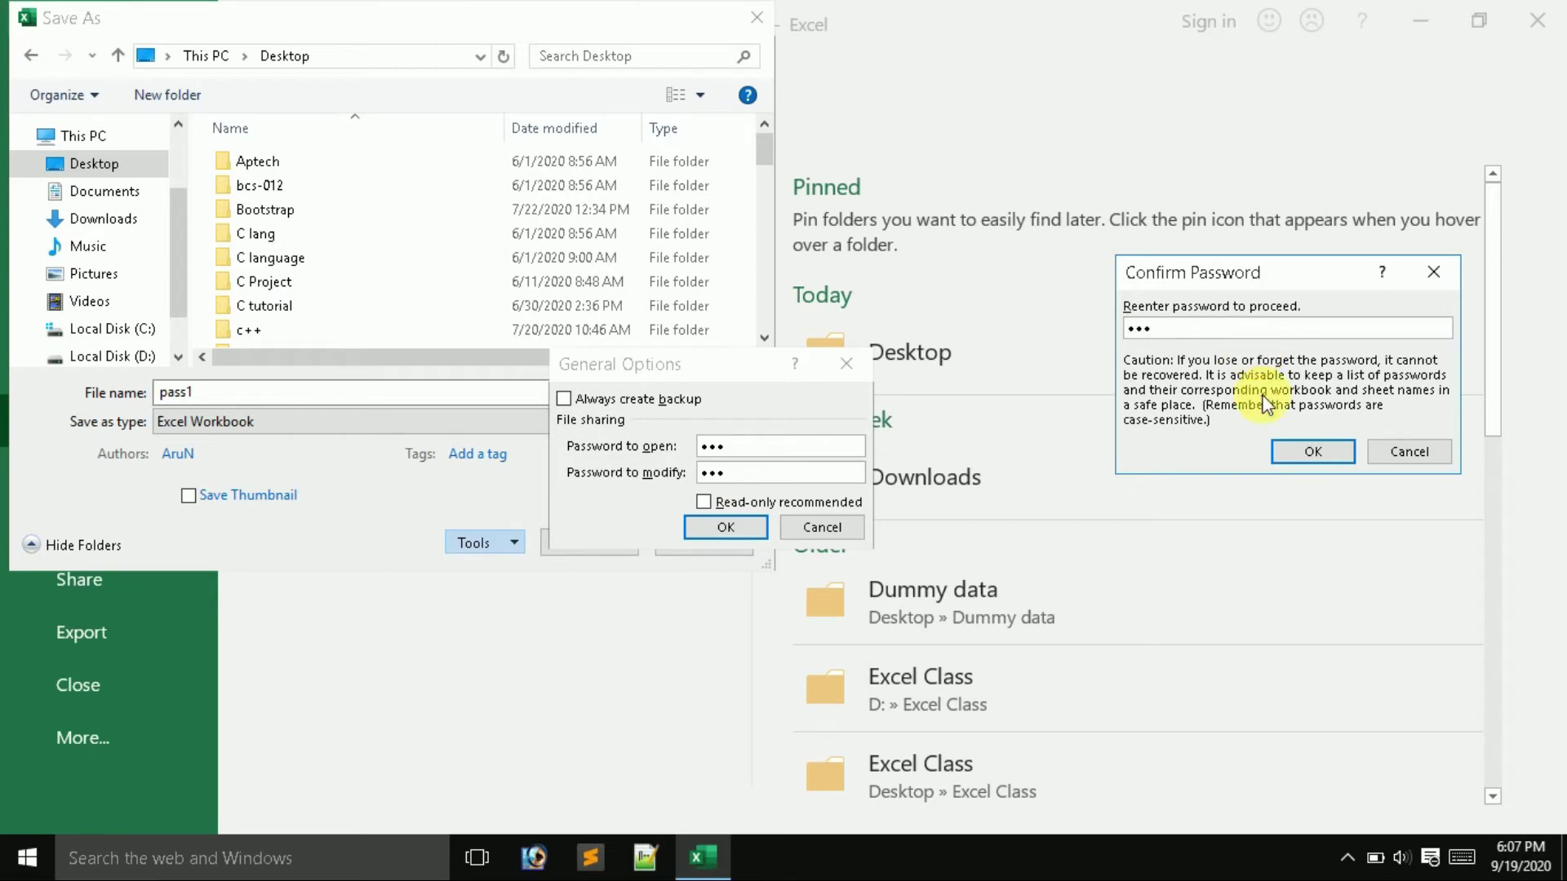
pyautogui.click(1298, 451)
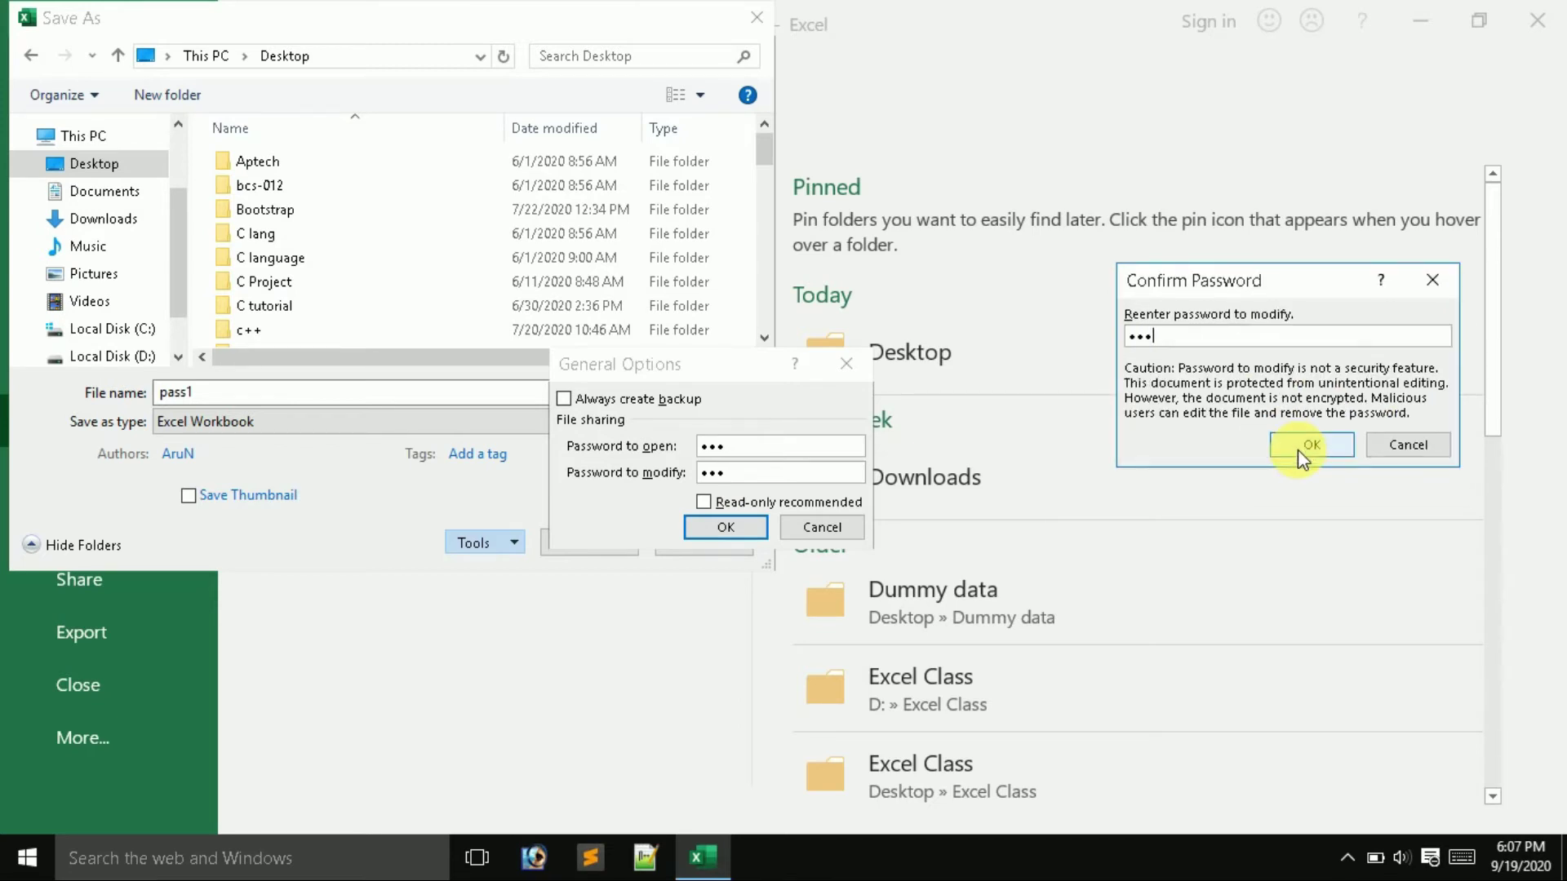
pyautogui.click(1297, 449)
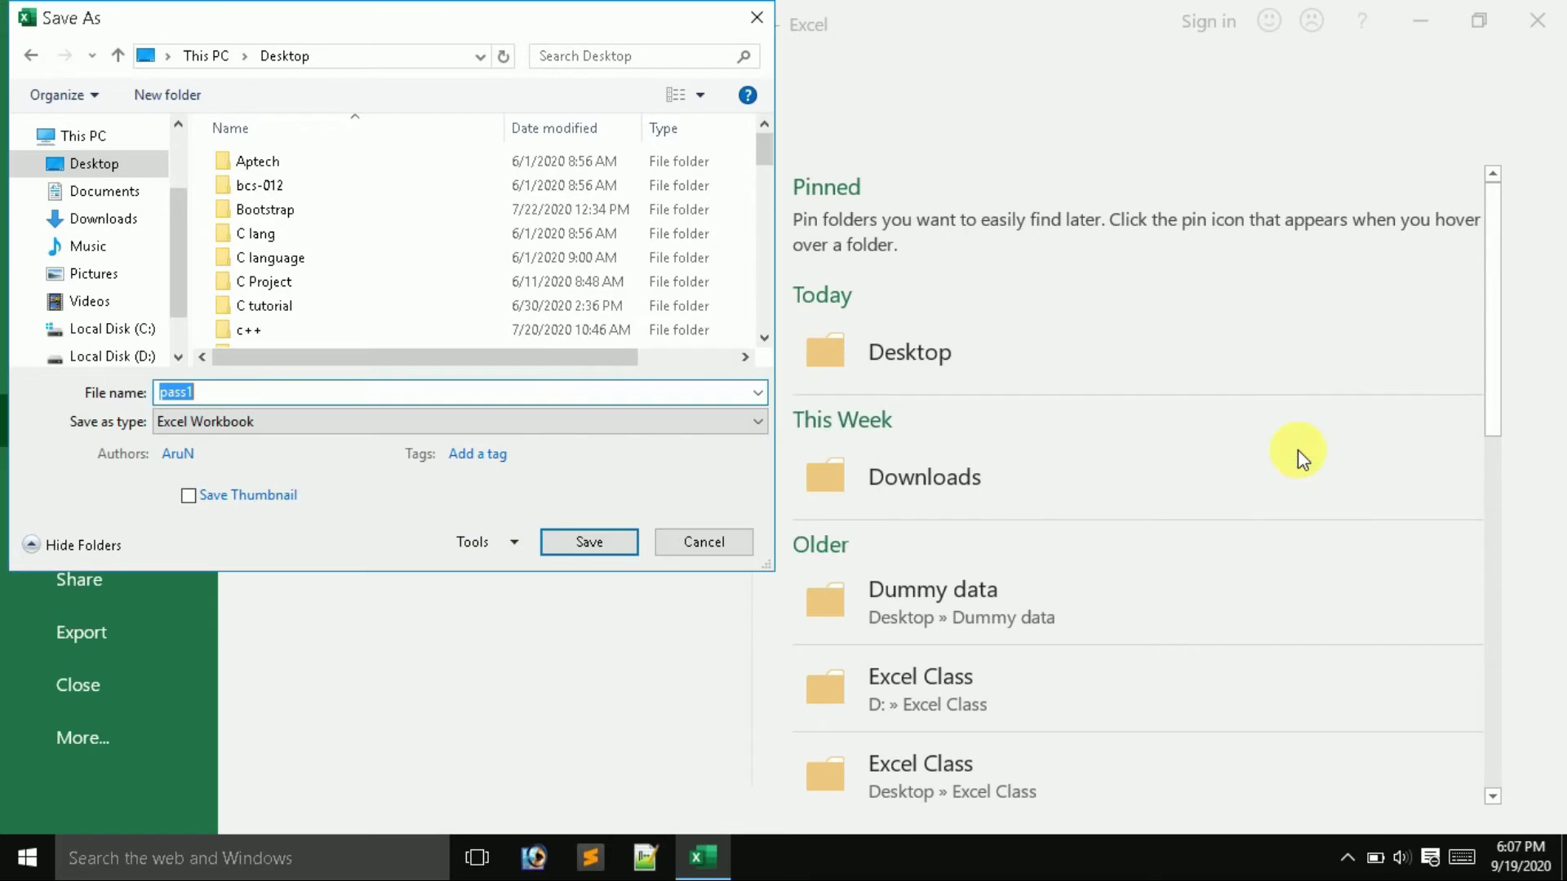
# Step: Save pass1, close Excel, and reopen pass1 from the Desktop, supplying both passwords
pyautogui.click(593, 543)
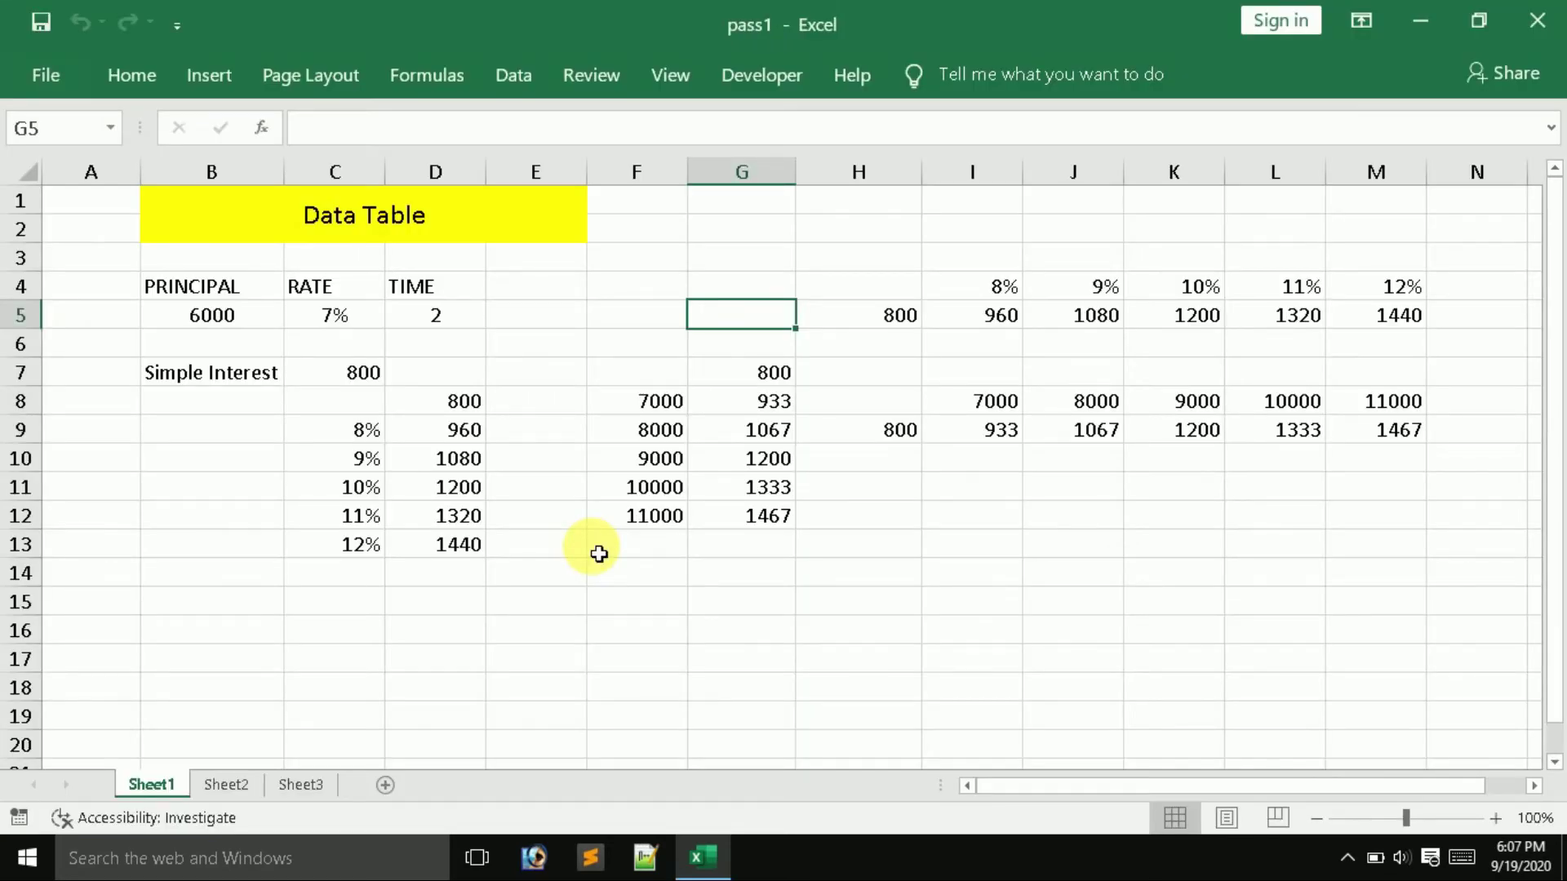
pyautogui.click(1546, 21)
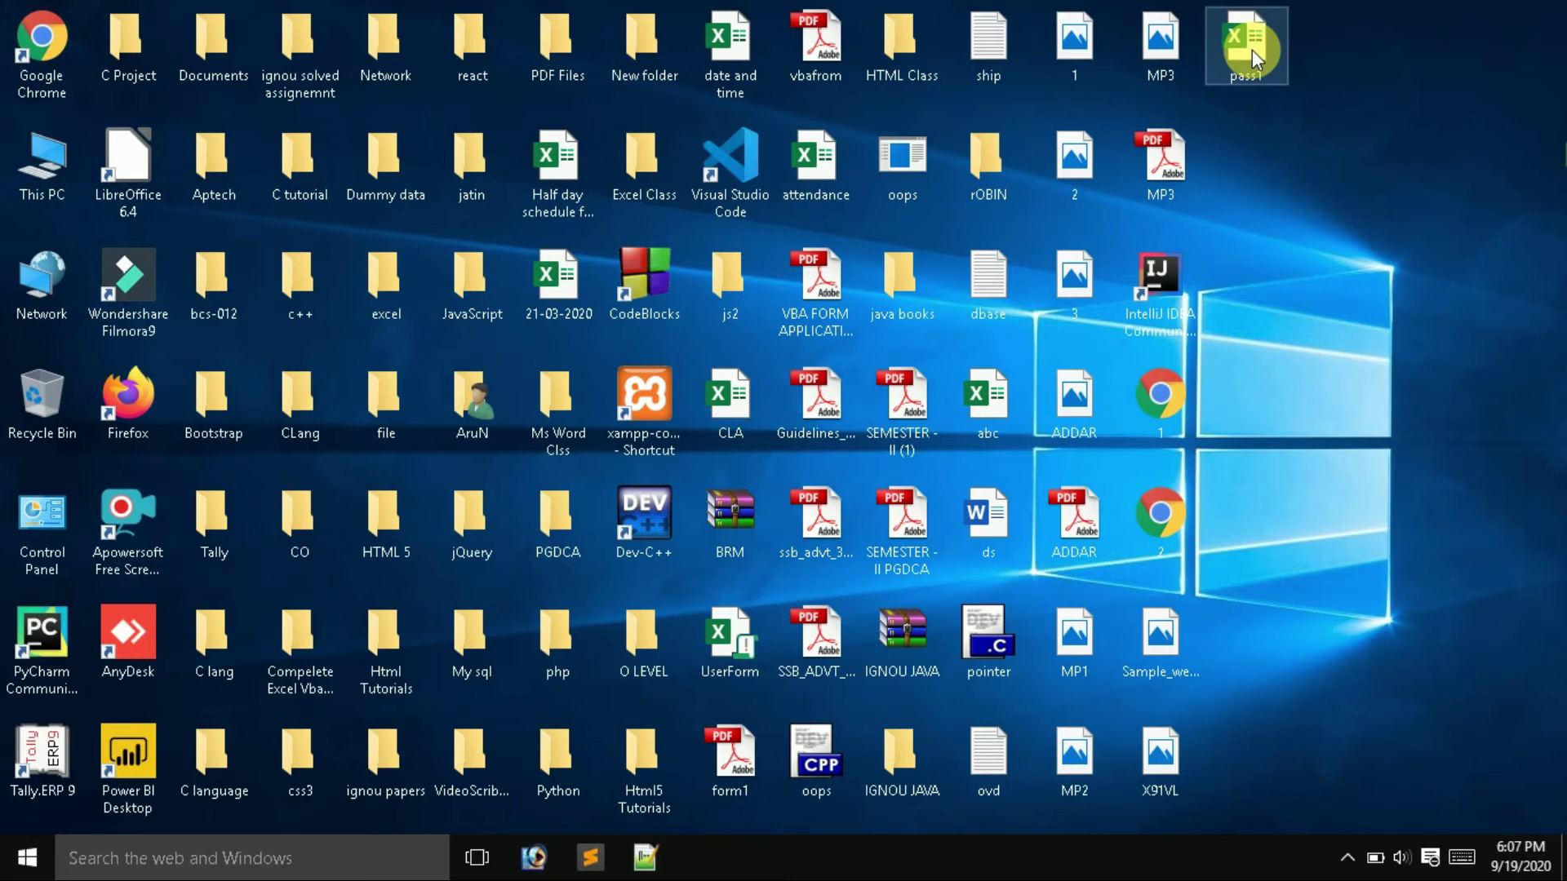
pyautogui.doubleClick(1248, 49)
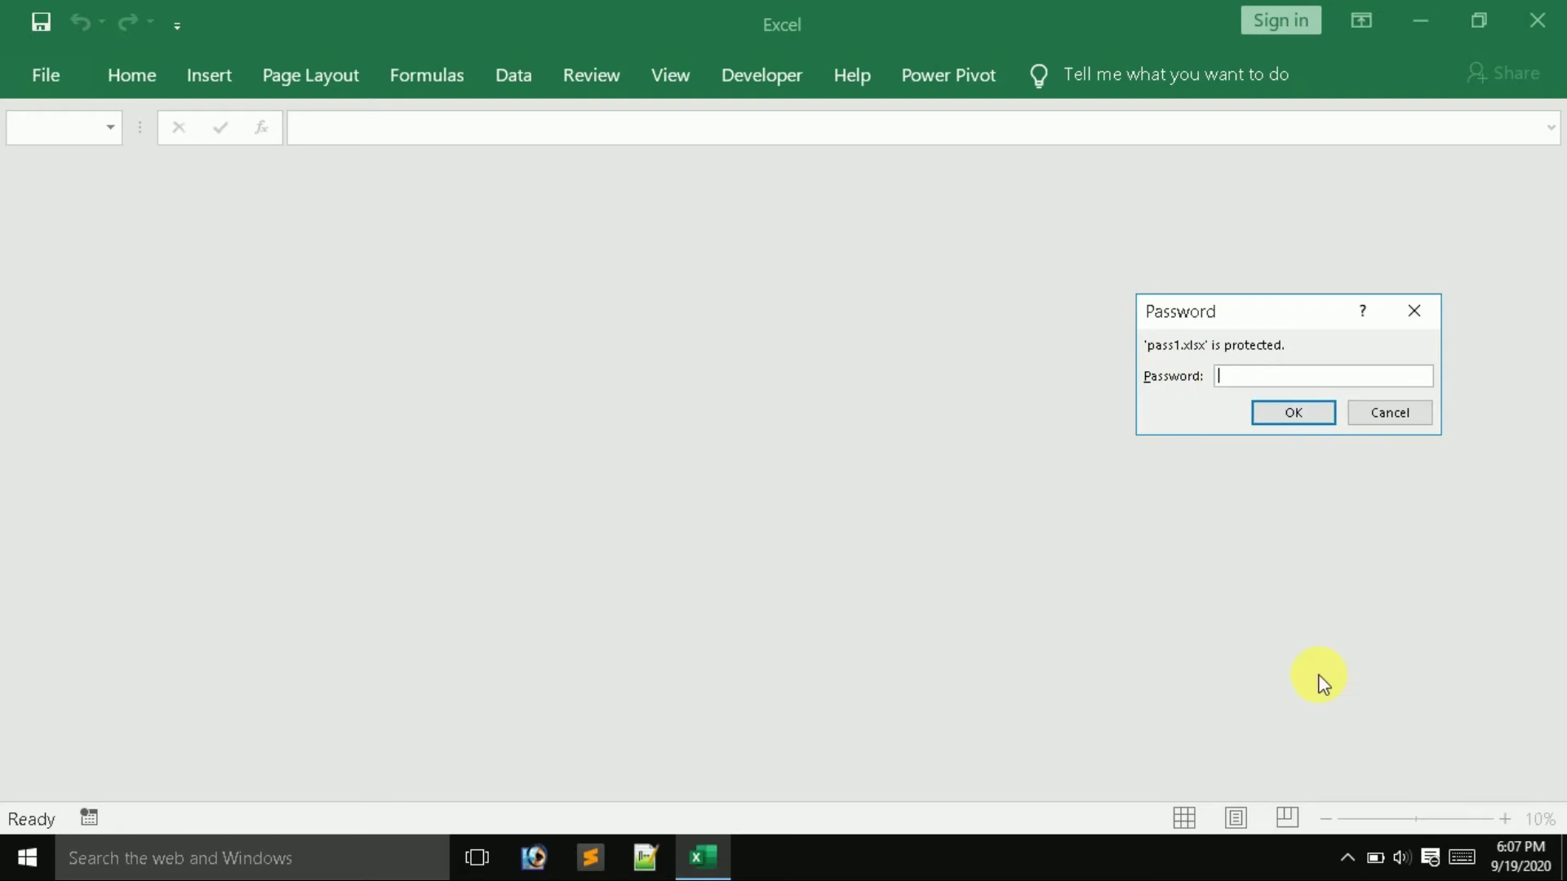
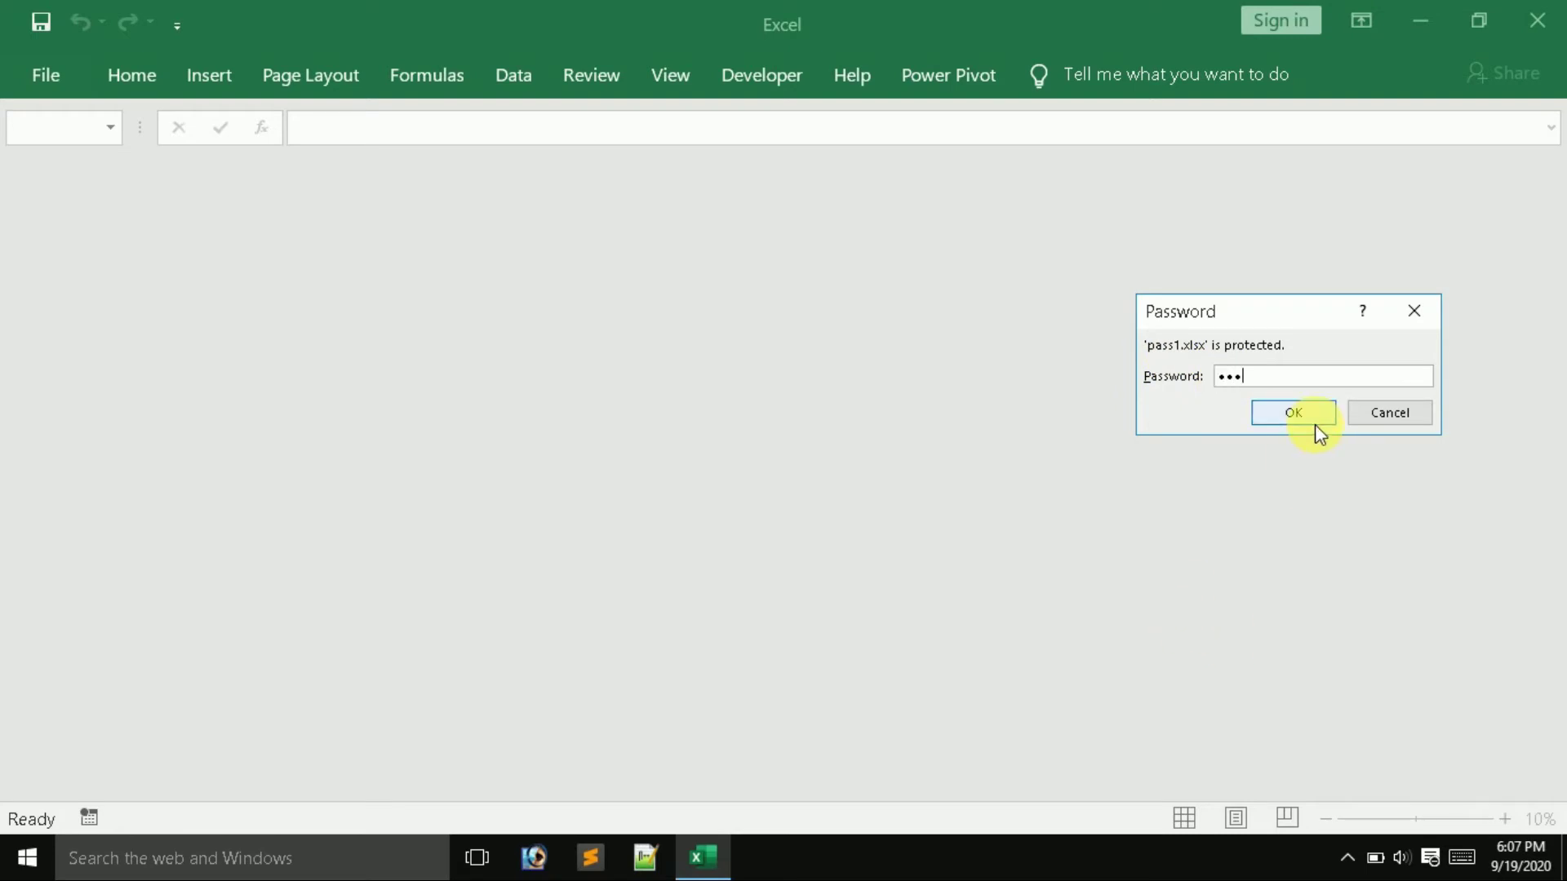
pyautogui.click(1314, 420)
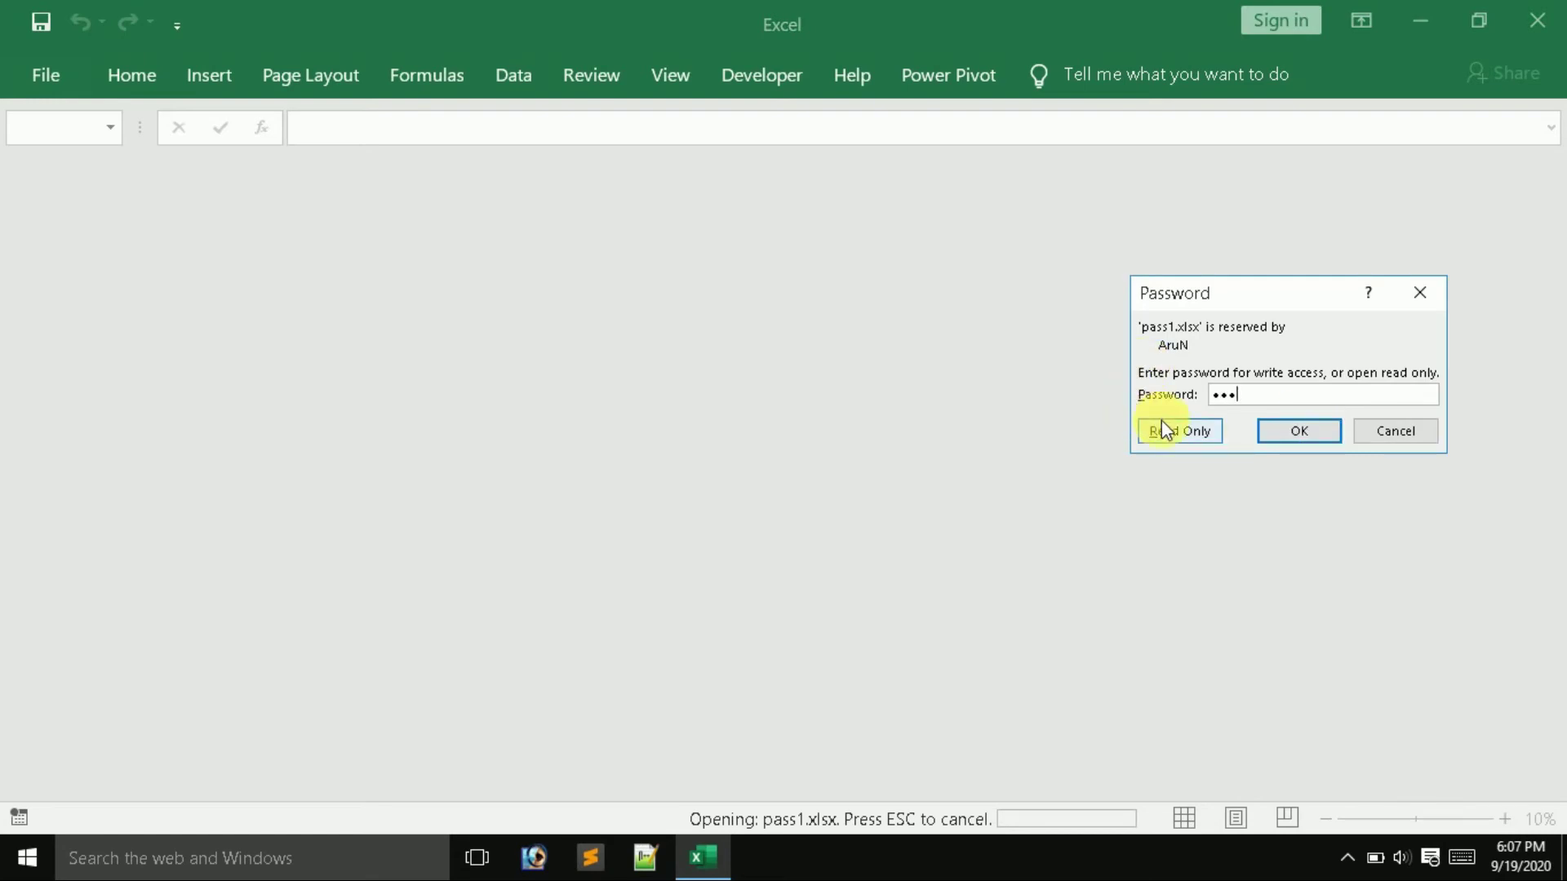
pyautogui.click(1275, 433)
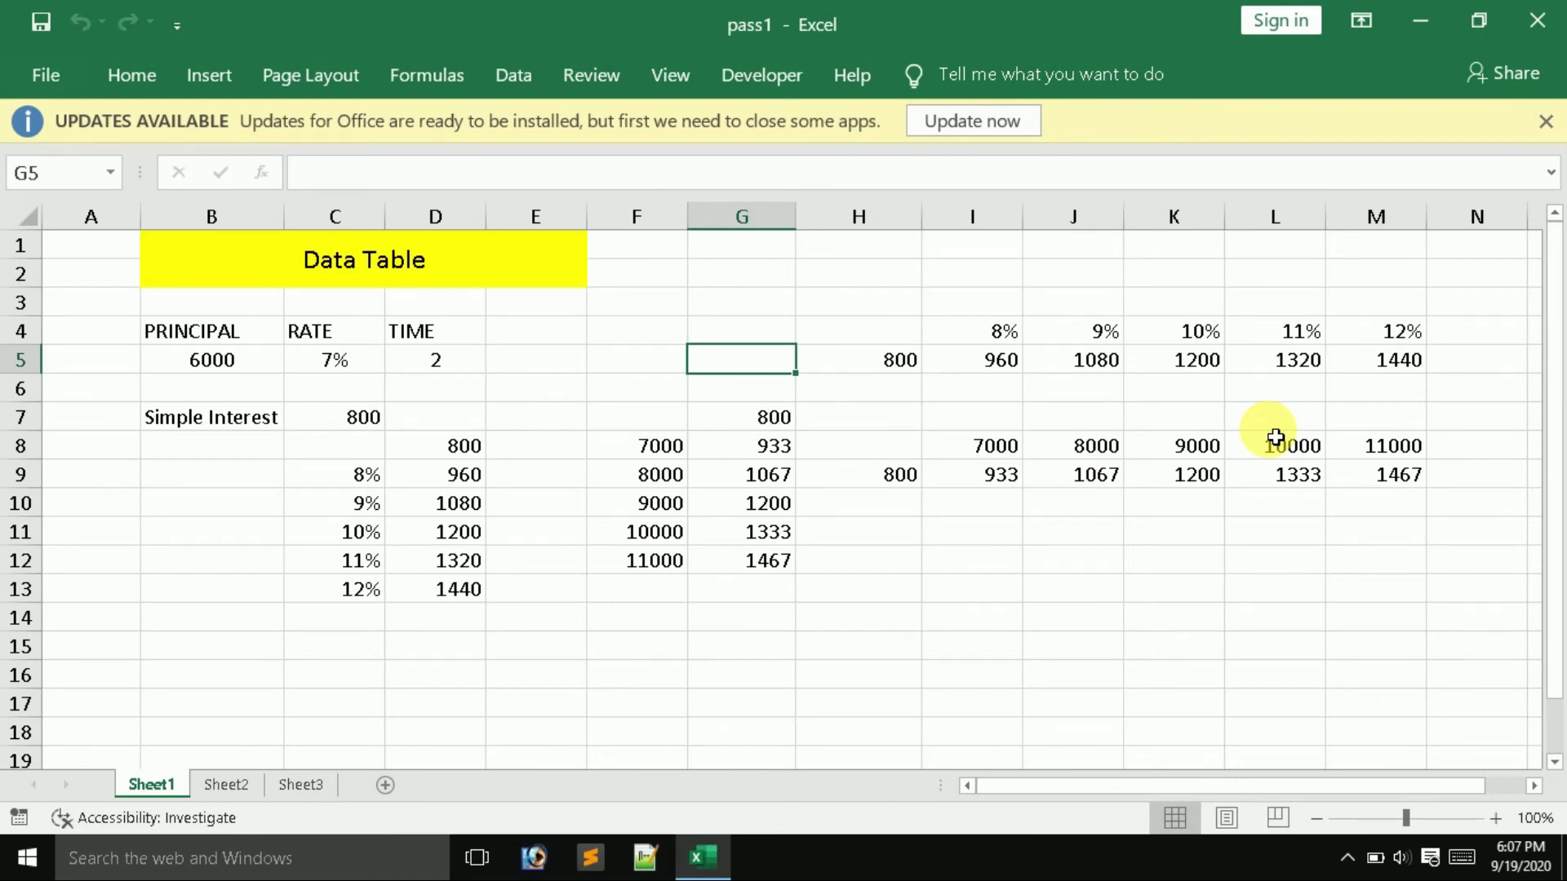
# Step: Dismiss the Office updates notice and save pass1 as it stands
pyautogui.click(1542, 123)
pyautogui.click(582, 374)
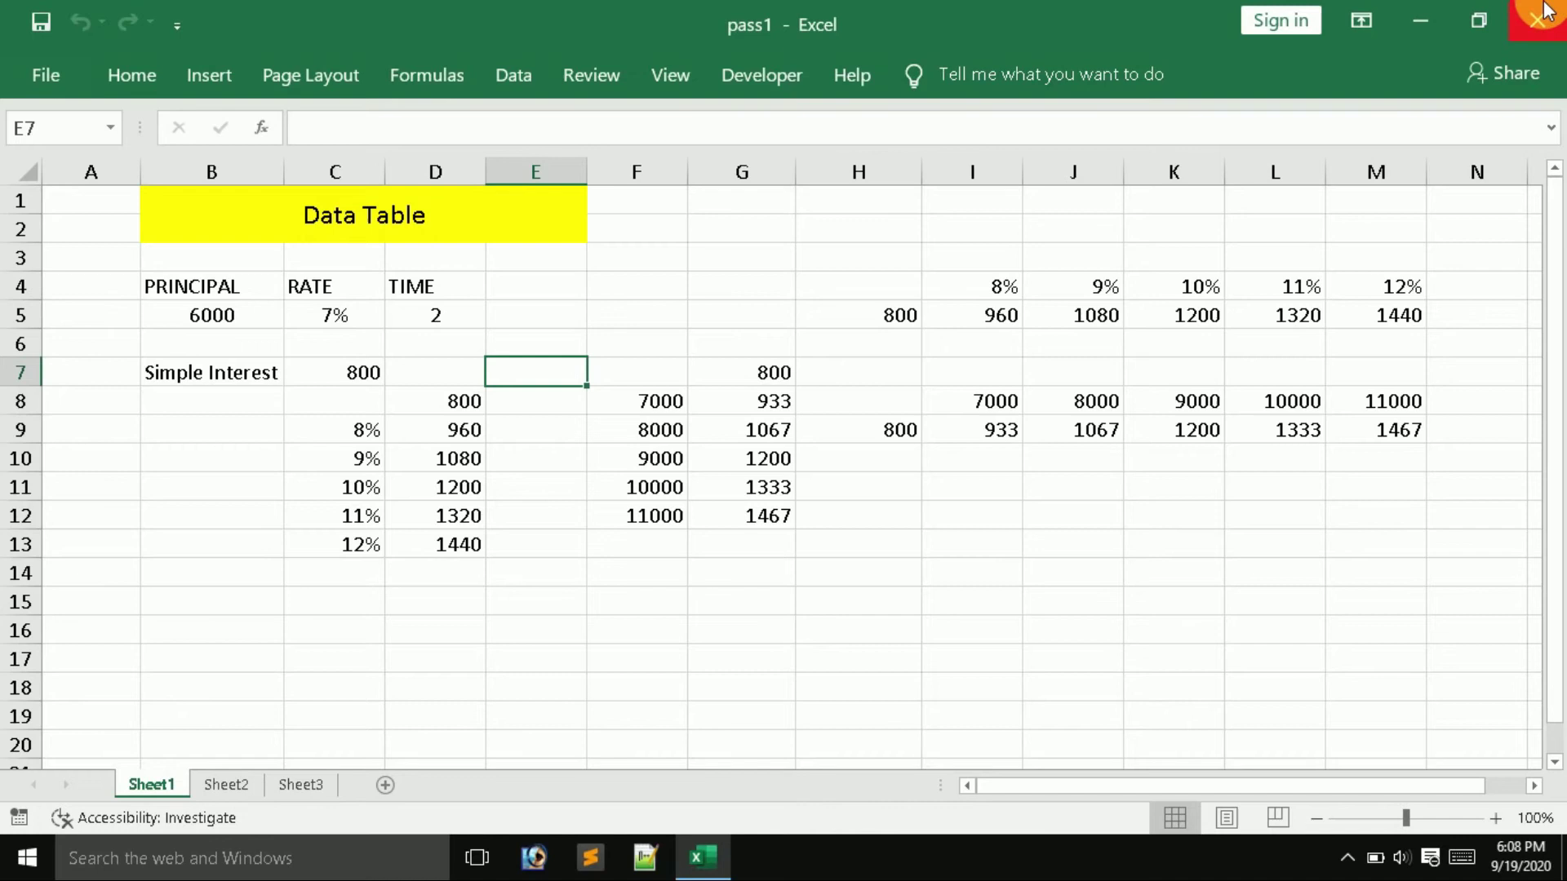
pyautogui.click(44, 70)
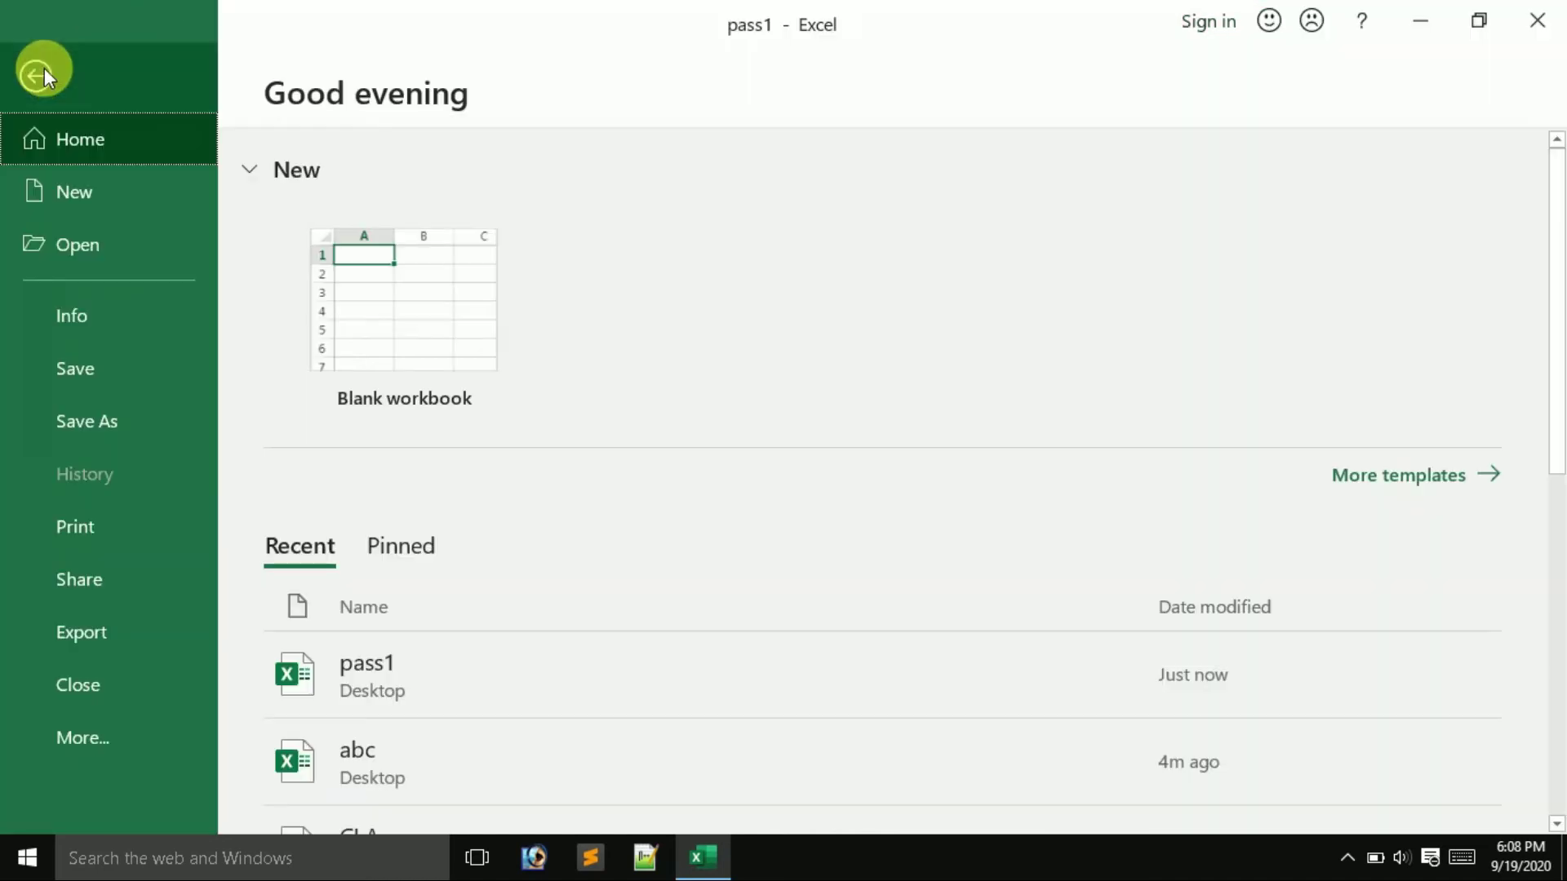
pyautogui.click(101, 386)
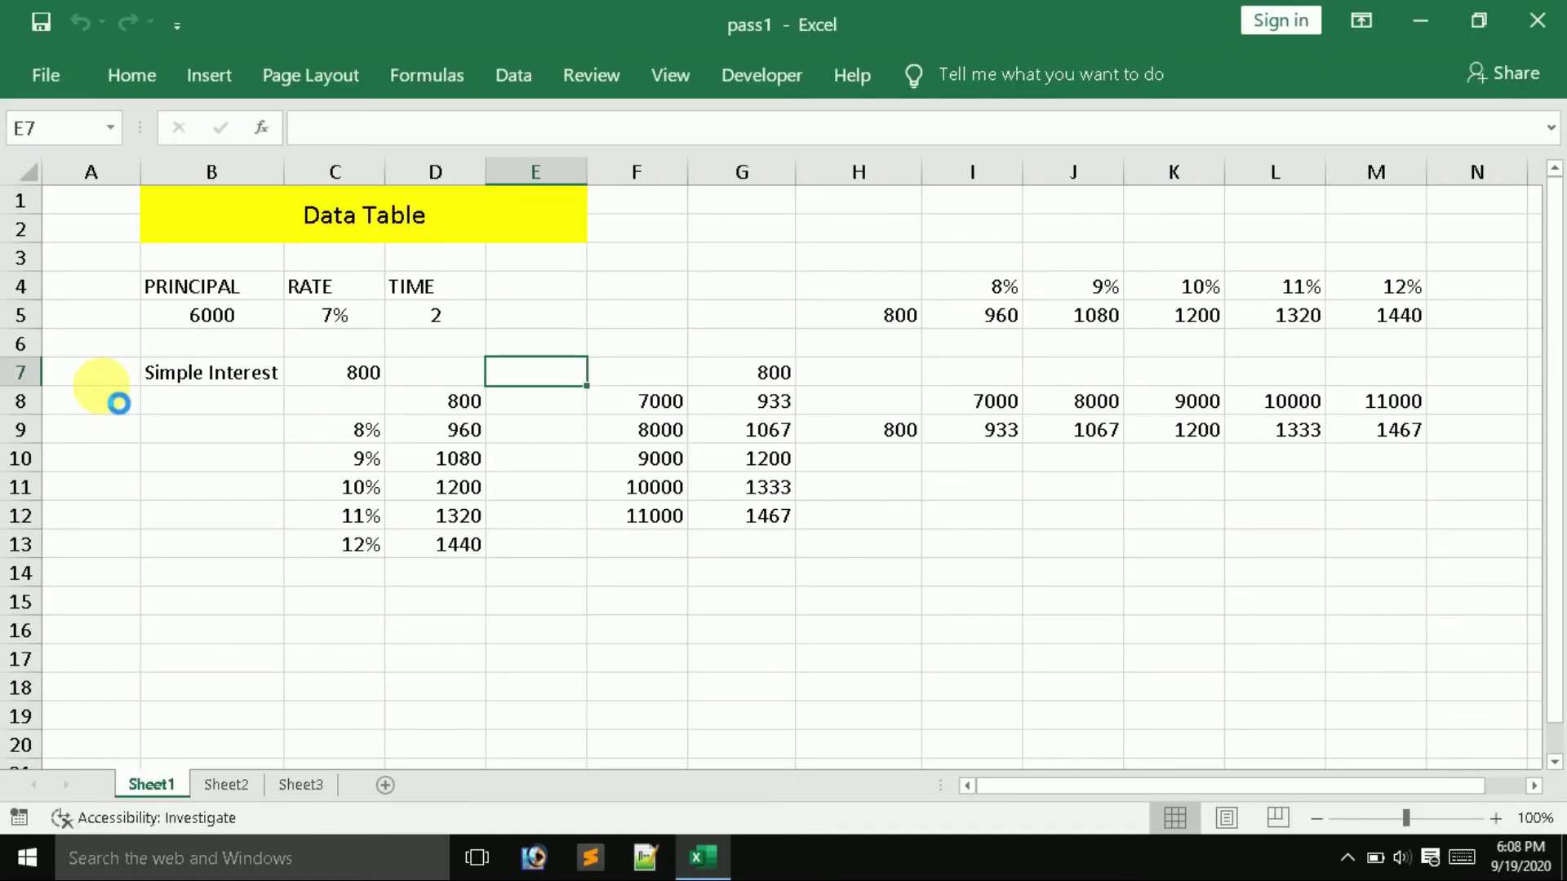
# Step: In a new Save As, clear both passwords in General Options and name the copy pass2
pyautogui.click(46, 76)
pyautogui.click(121, 418)
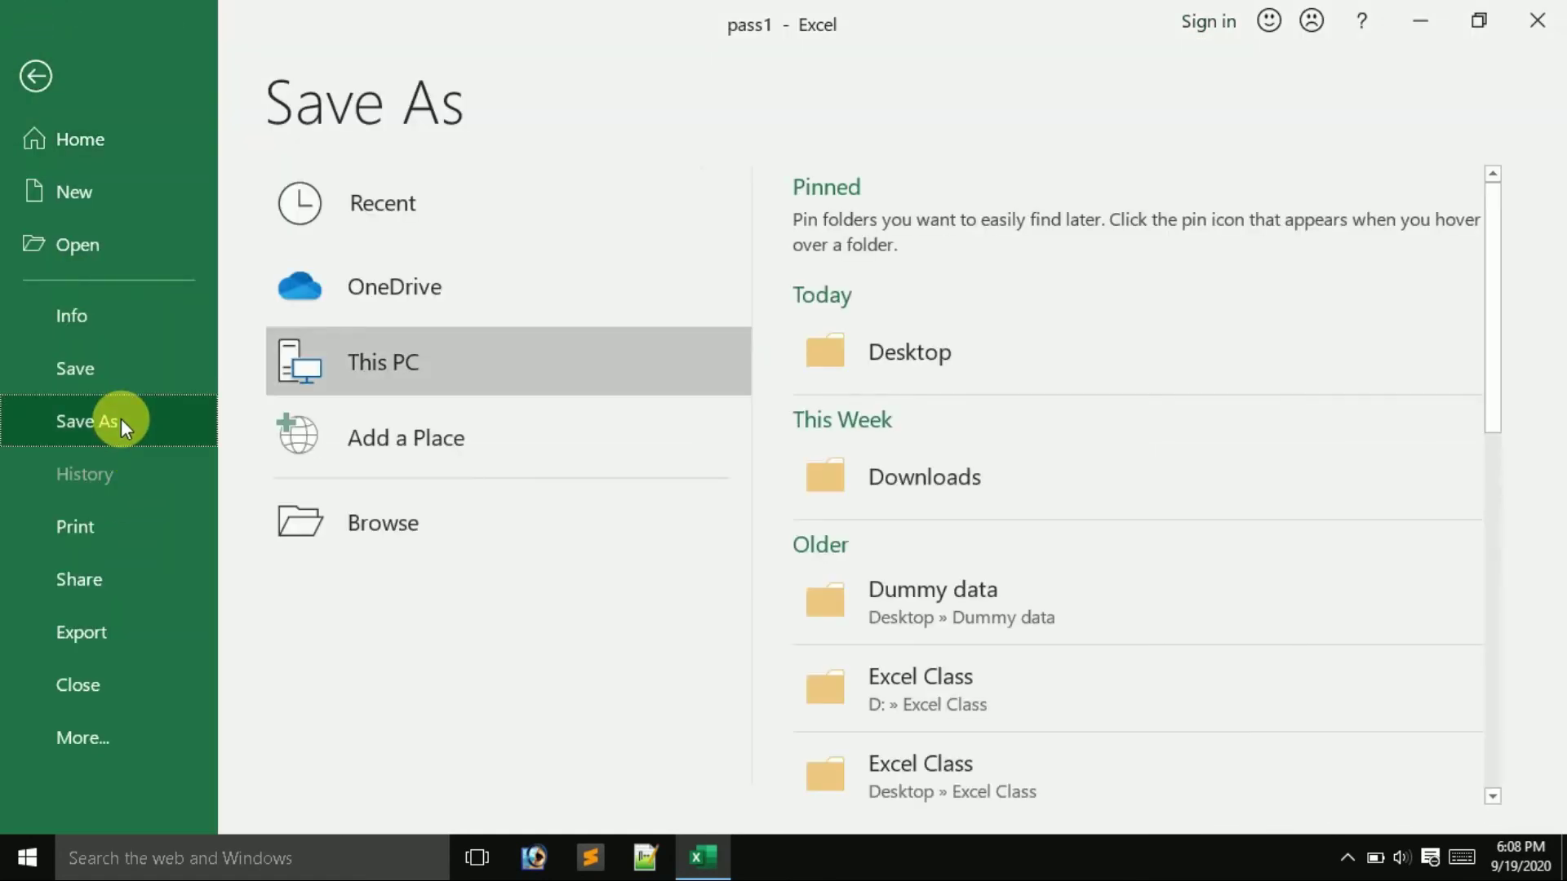
pyautogui.click(979, 380)
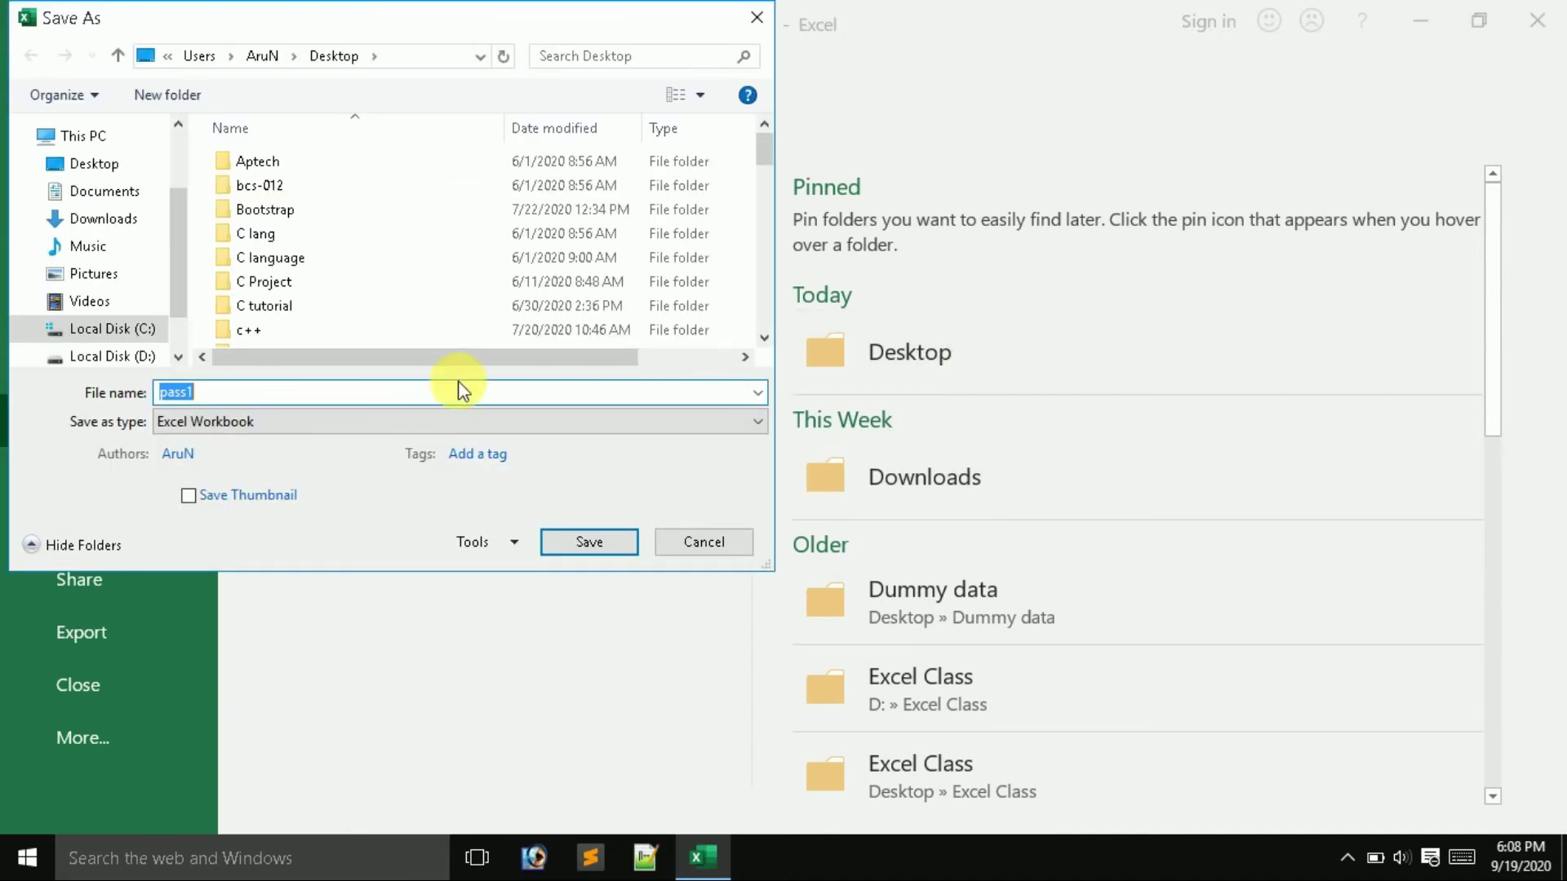
pyautogui.click(521, 544)
pyautogui.click(525, 630)
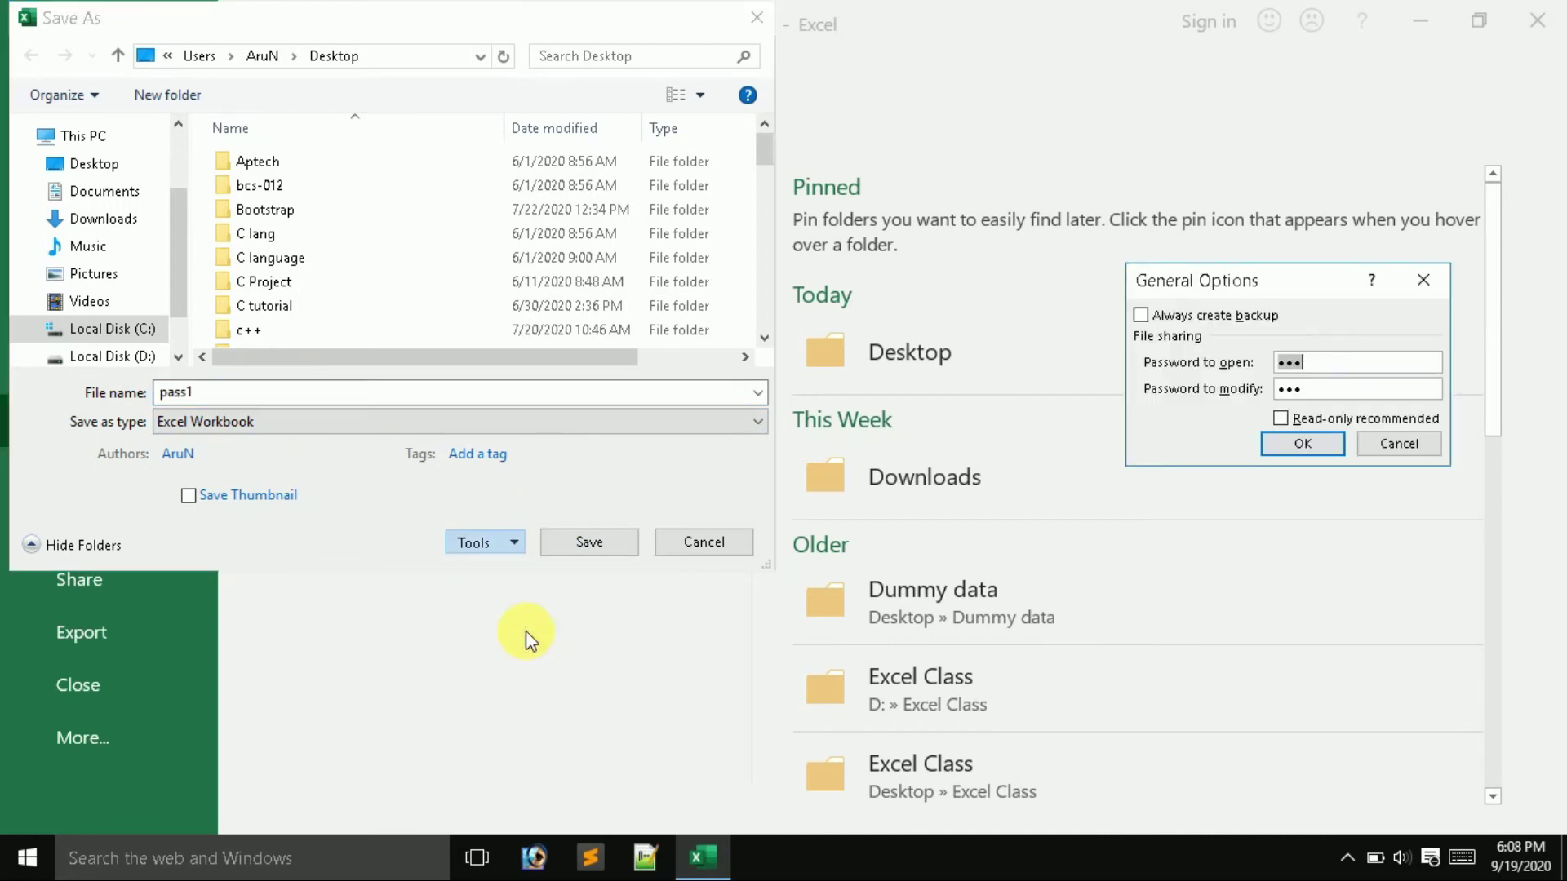
pyautogui.press('BackSpace')
pyautogui.click(1330, 390)
pyautogui.press('BackSpace')
pyautogui.press('BackSpace')
pyautogui.press('BackSpace')
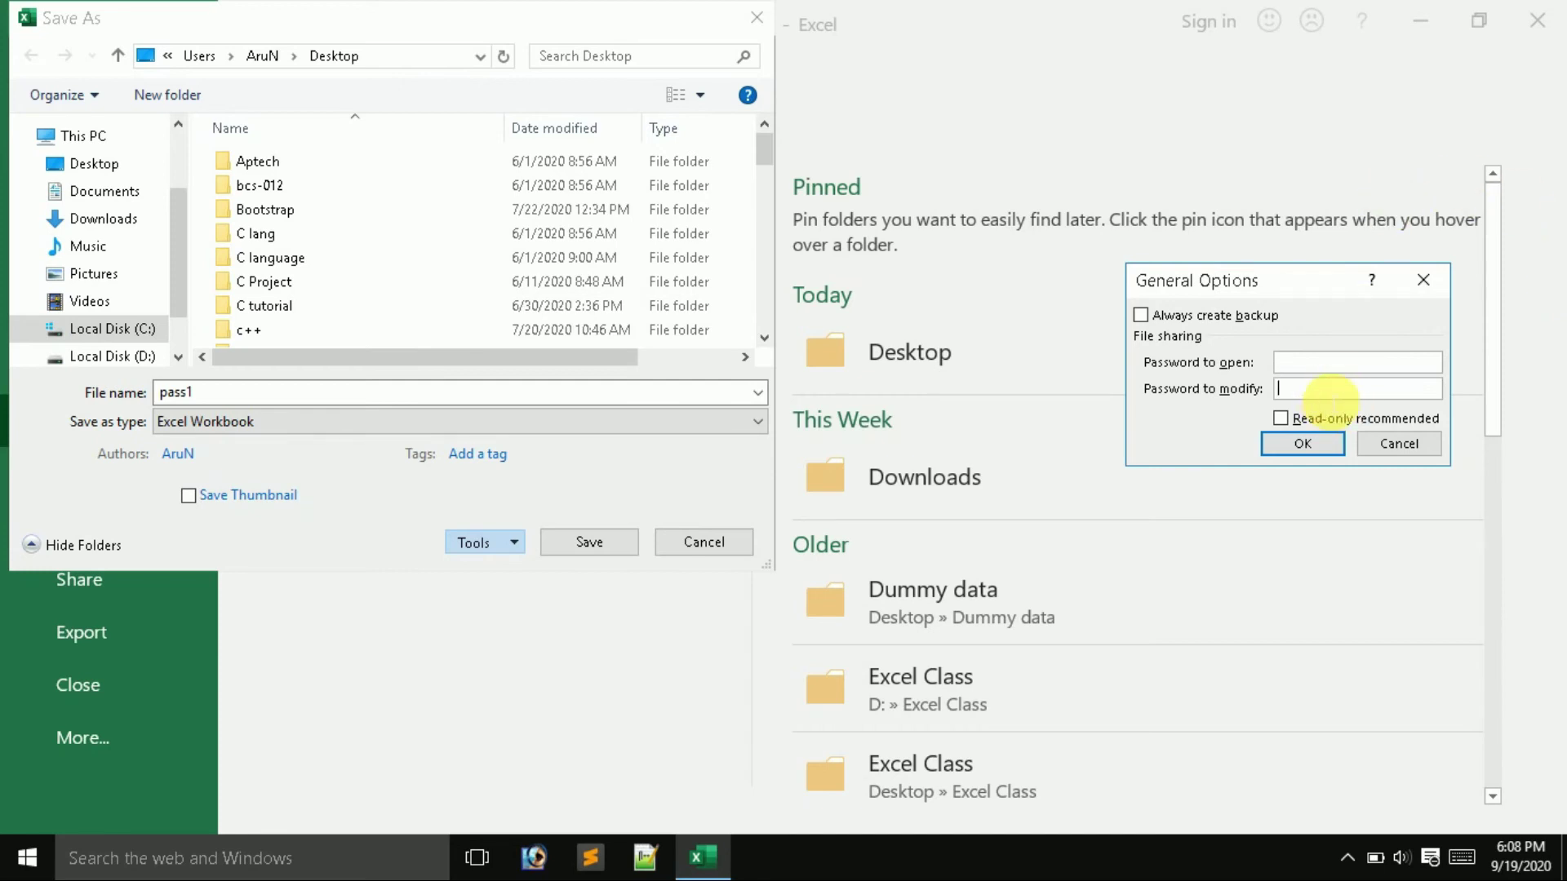
pyautogui.click(204, 394)
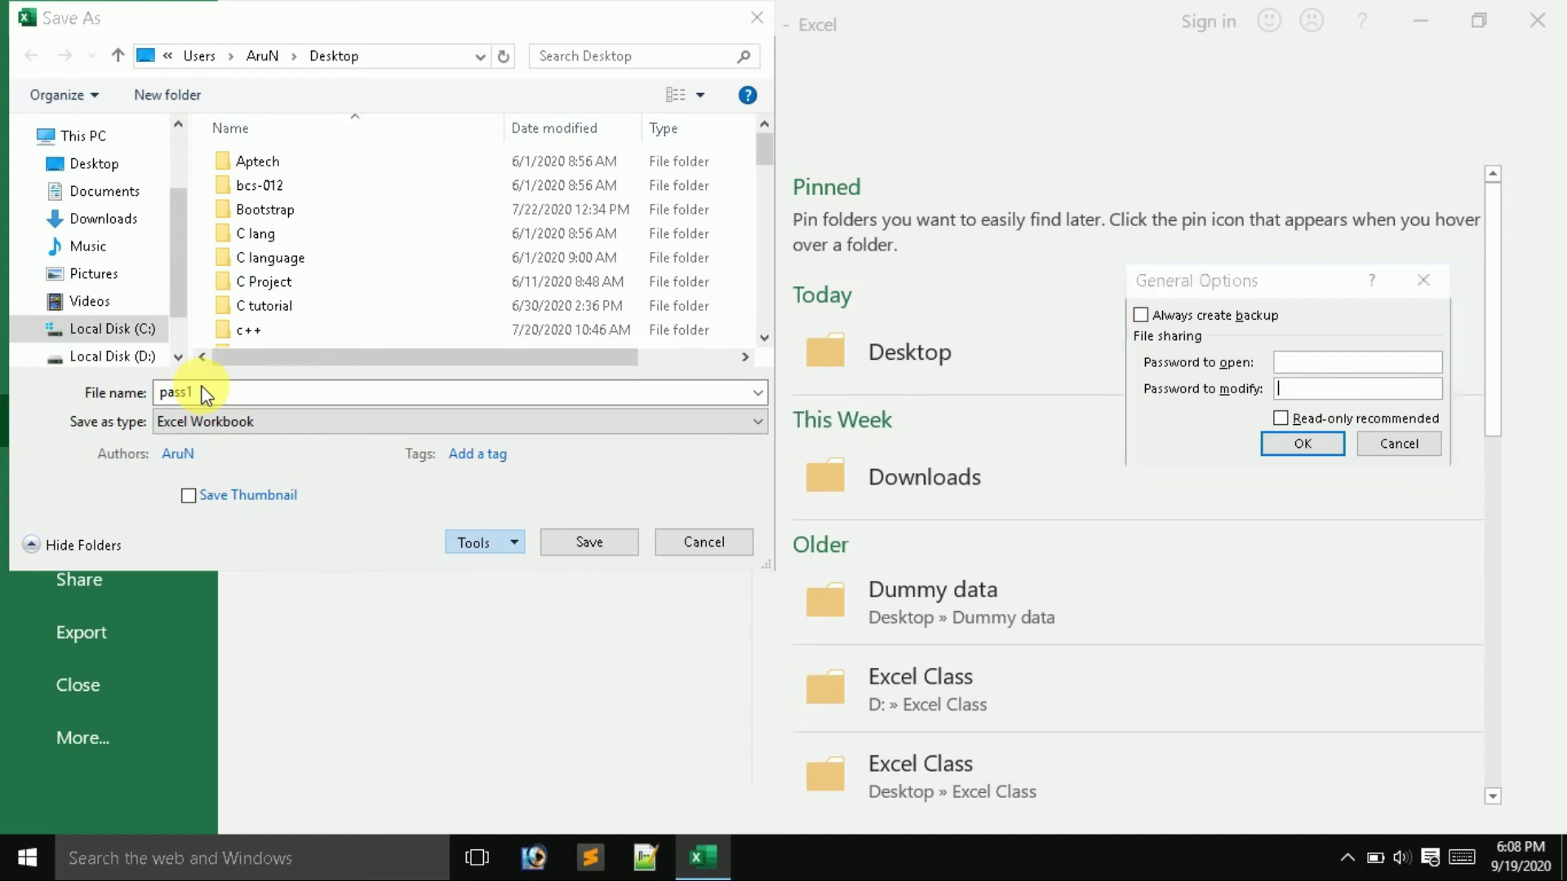
pyautogui.click(1299, 445)
pyautogui.write('pass2')
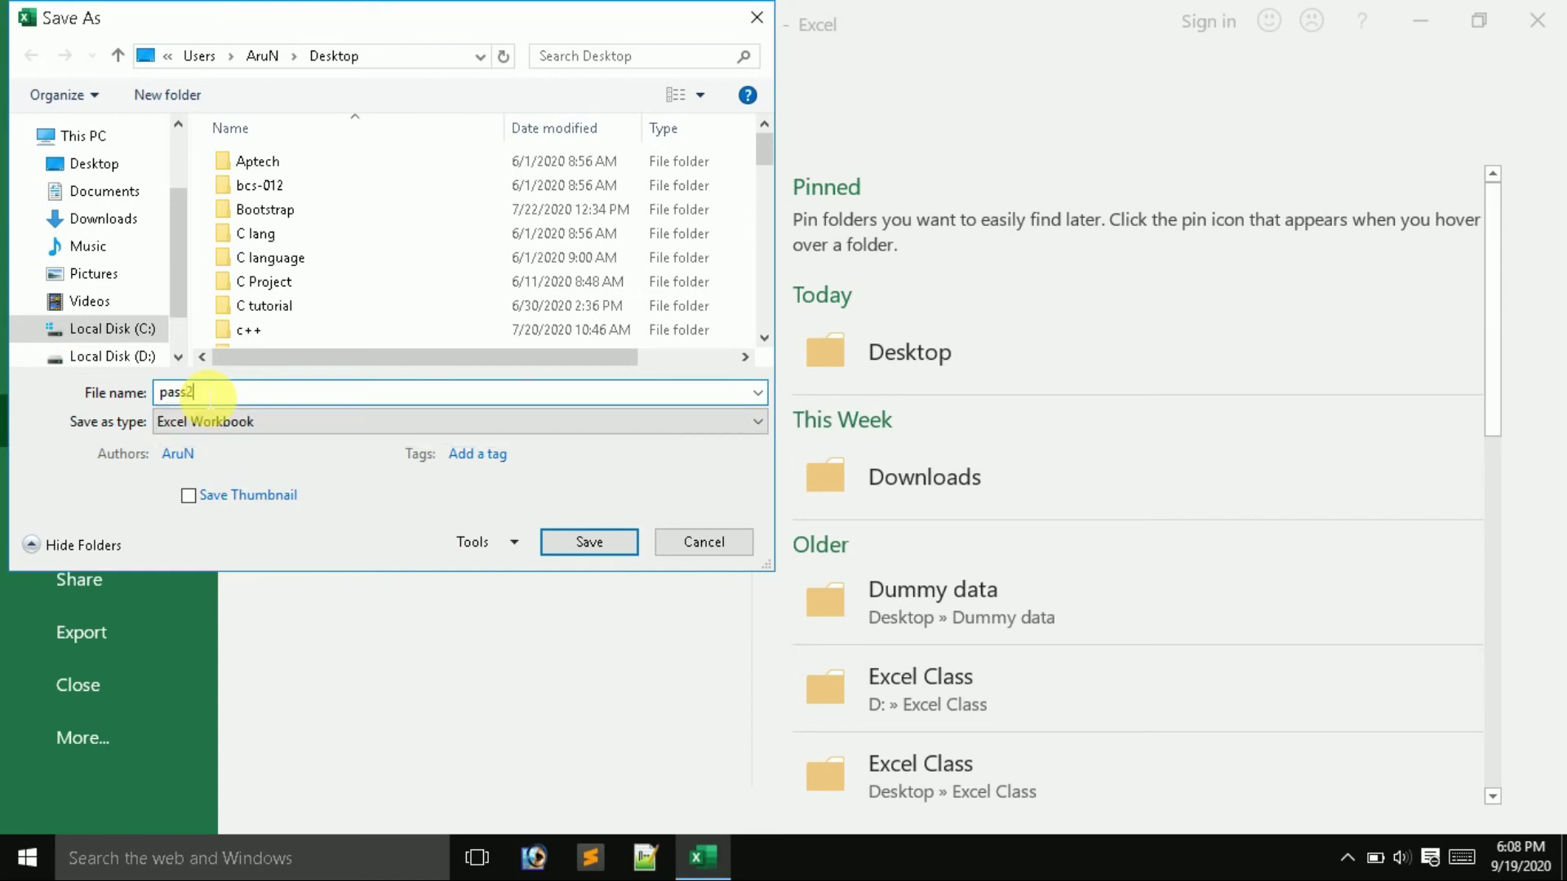
# Step: Save the pass2 copy to the Desktop and close Excel
pyautogui.click(97, 166)
pyautogui.click(587, 555)
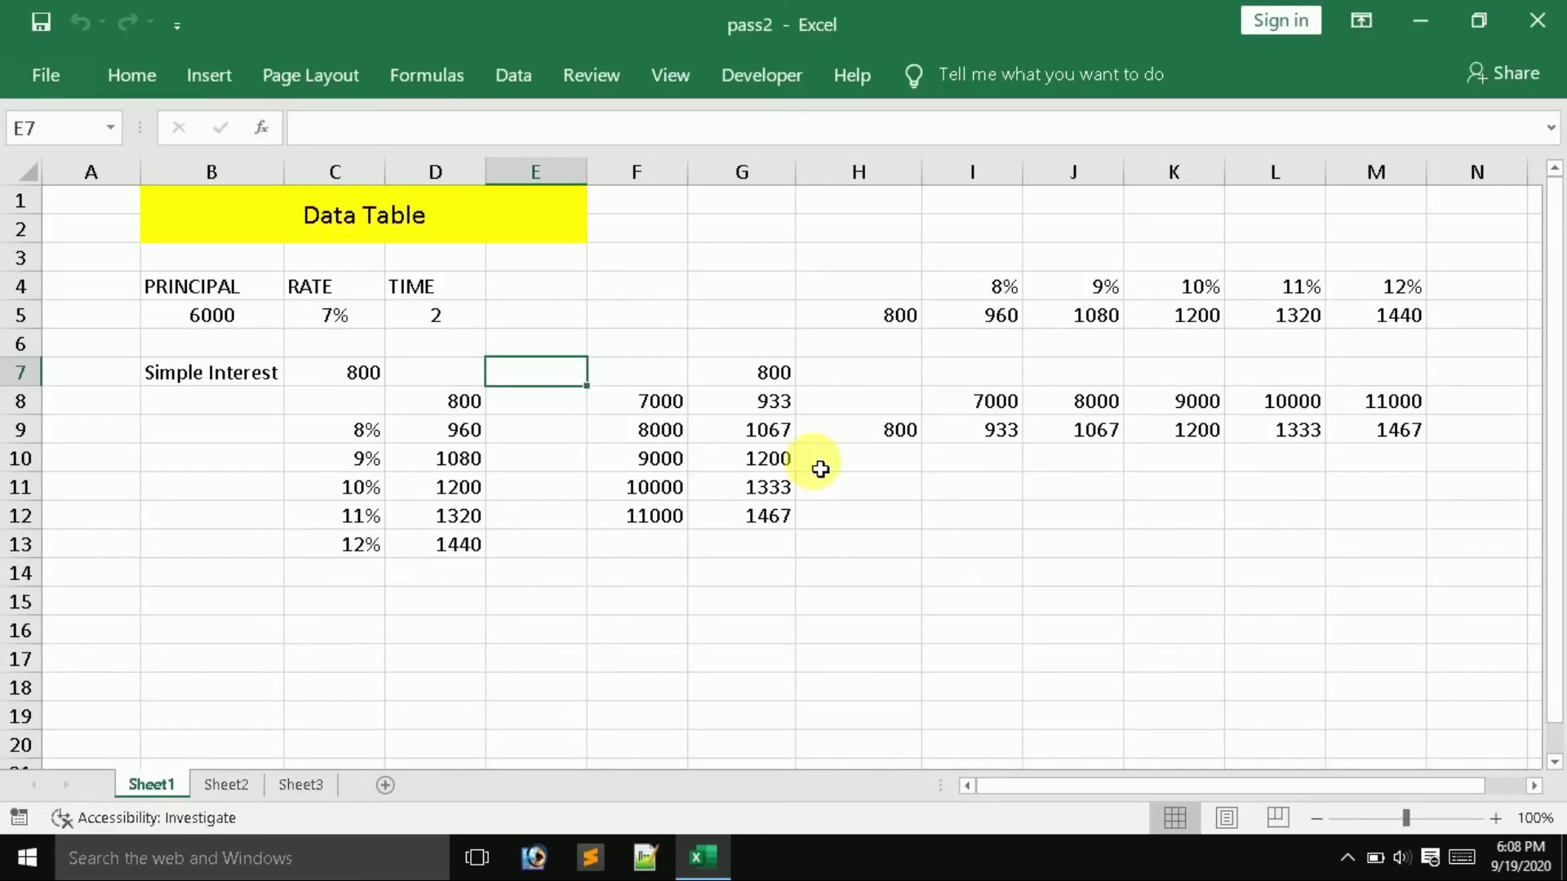
pyautogui.click(1544, 19)
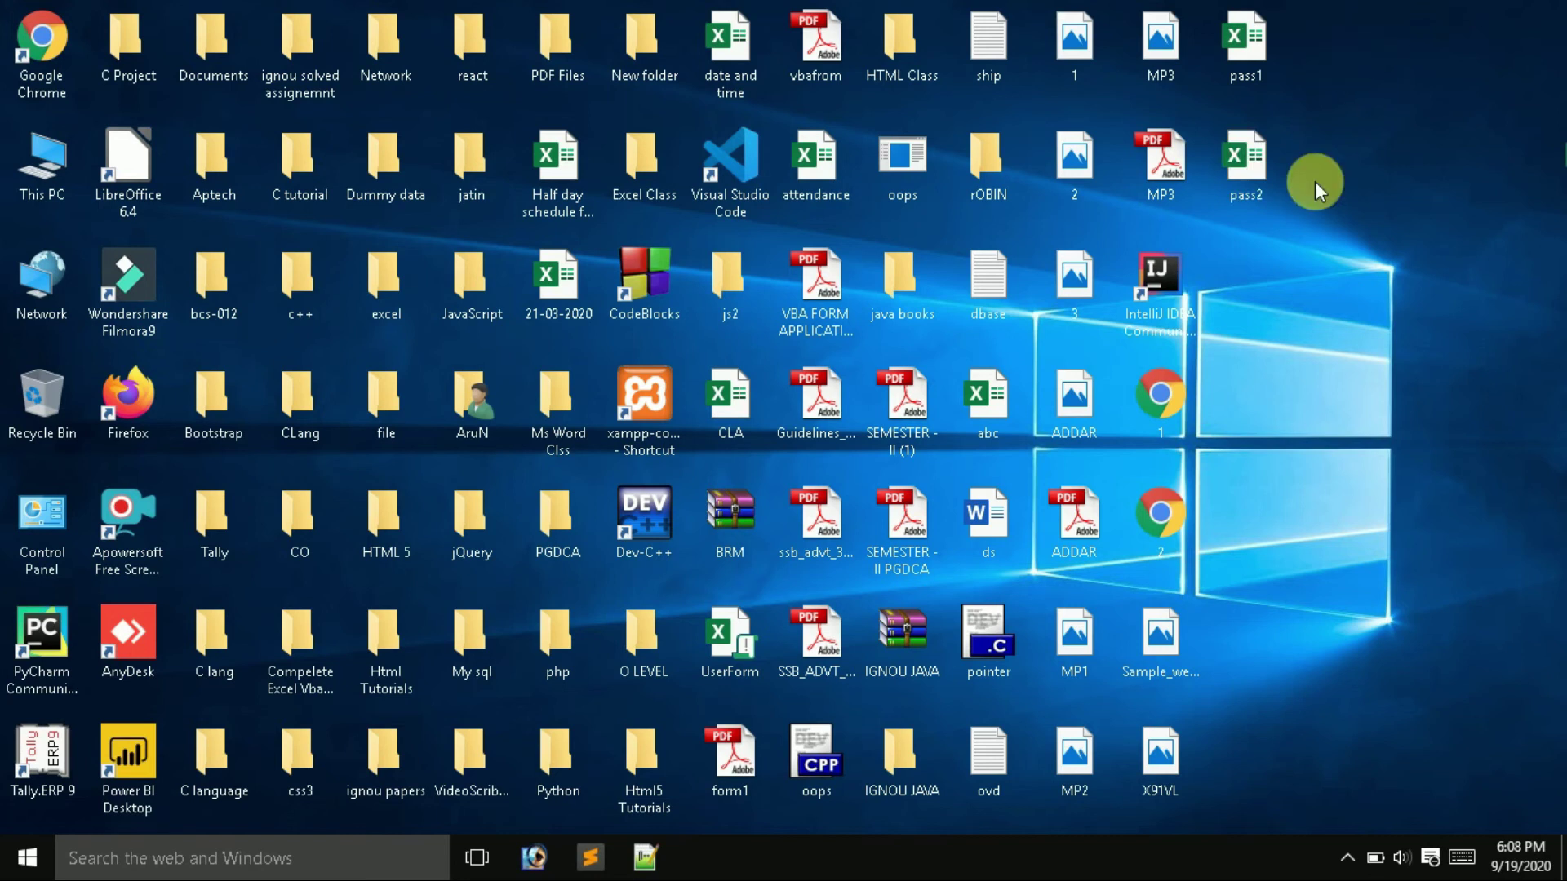
# Step: Open pass2 without a password, type nbn in I11, then close without saving
pyautogui.doubleClick(1273, 176)
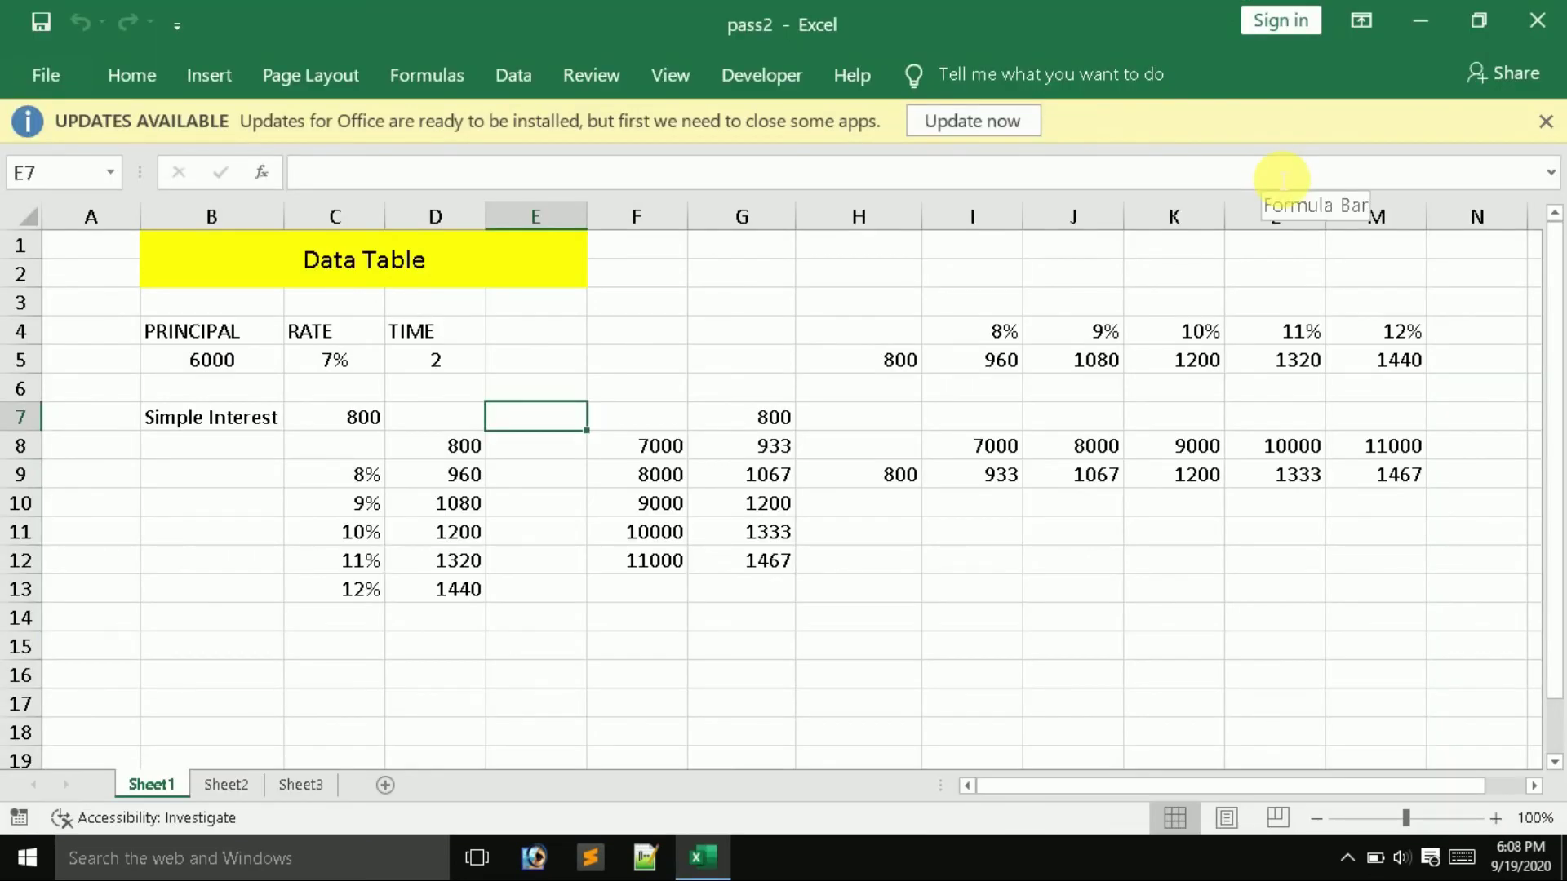
pyautogui.click(1547, 123)
pyautogui.click(1026, 491)
pyautogui.write('nbn')
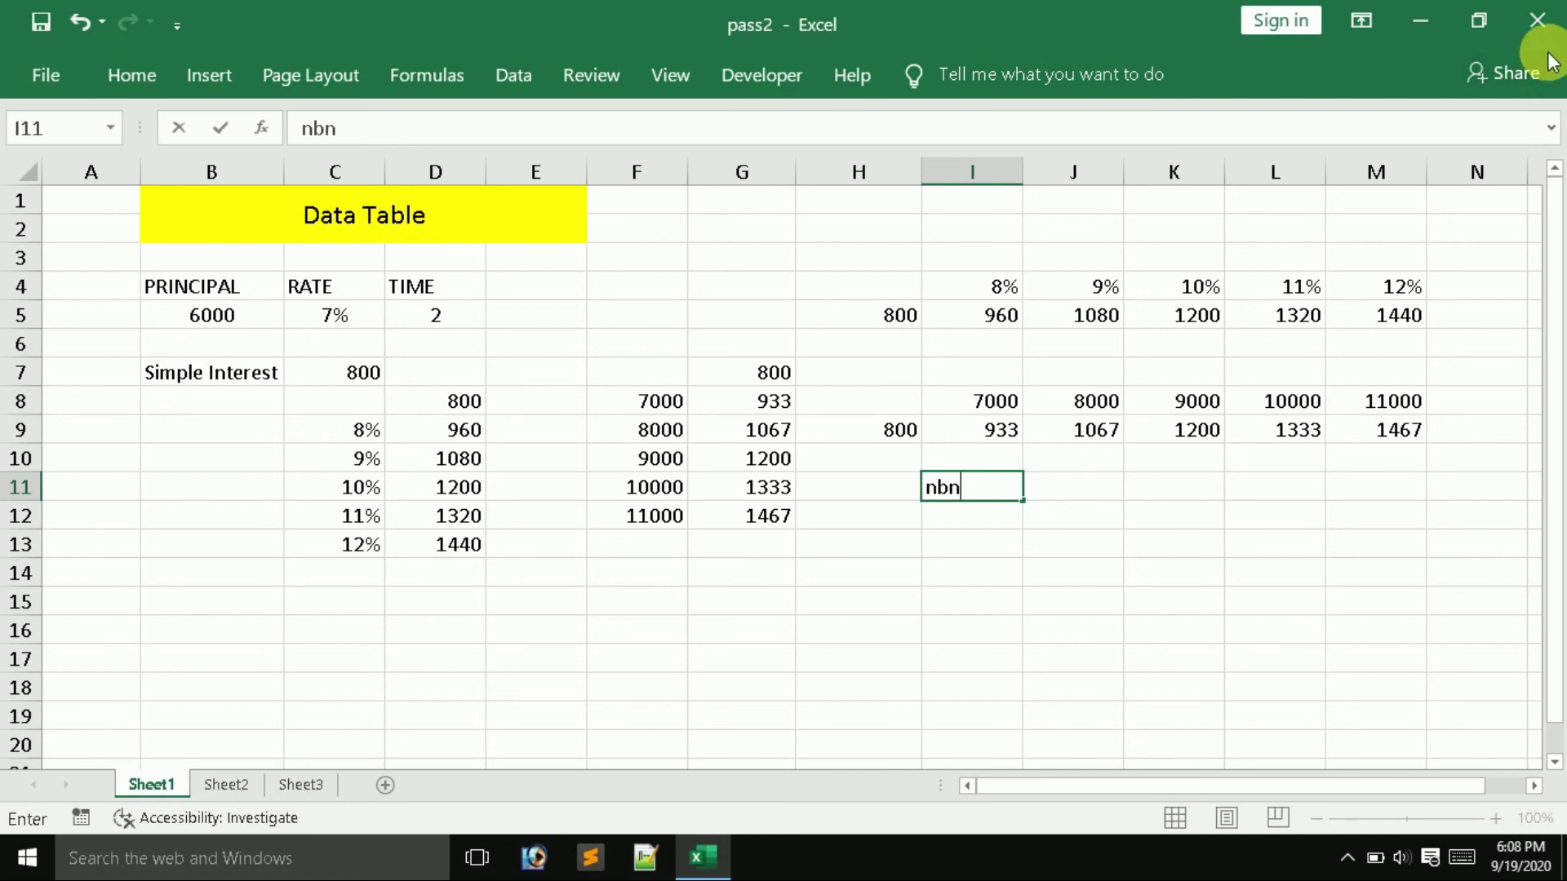
pyautogui.click(1538, 20)
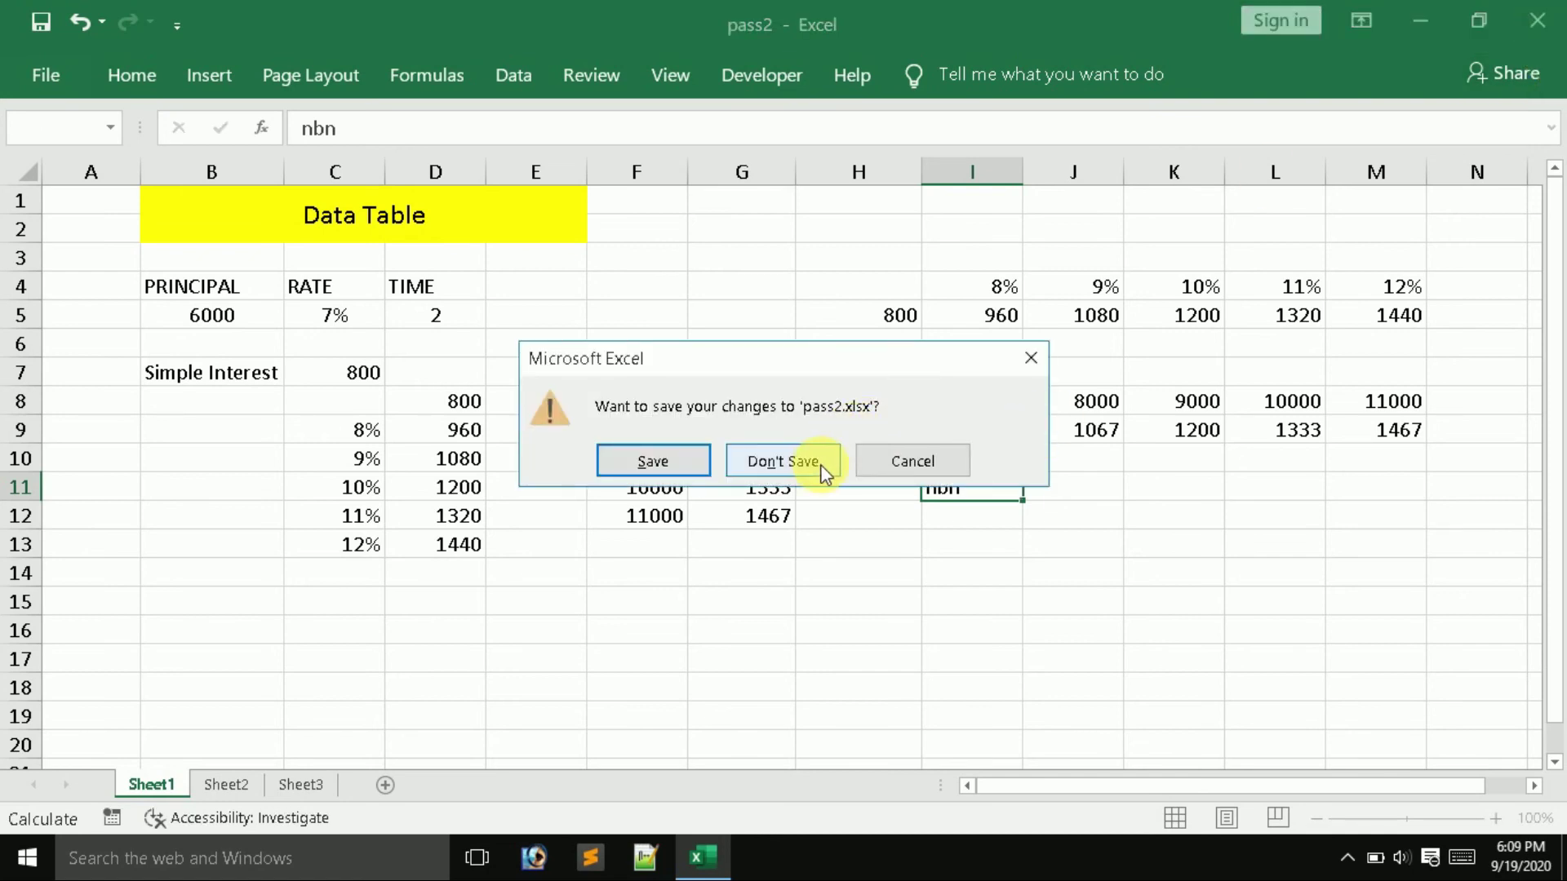
pyautogui.click(816, 462)
# Step: Open pass1 from the Desktop, entering the open and write-access passwords
pyautogui.doubleClick(1230, 39)
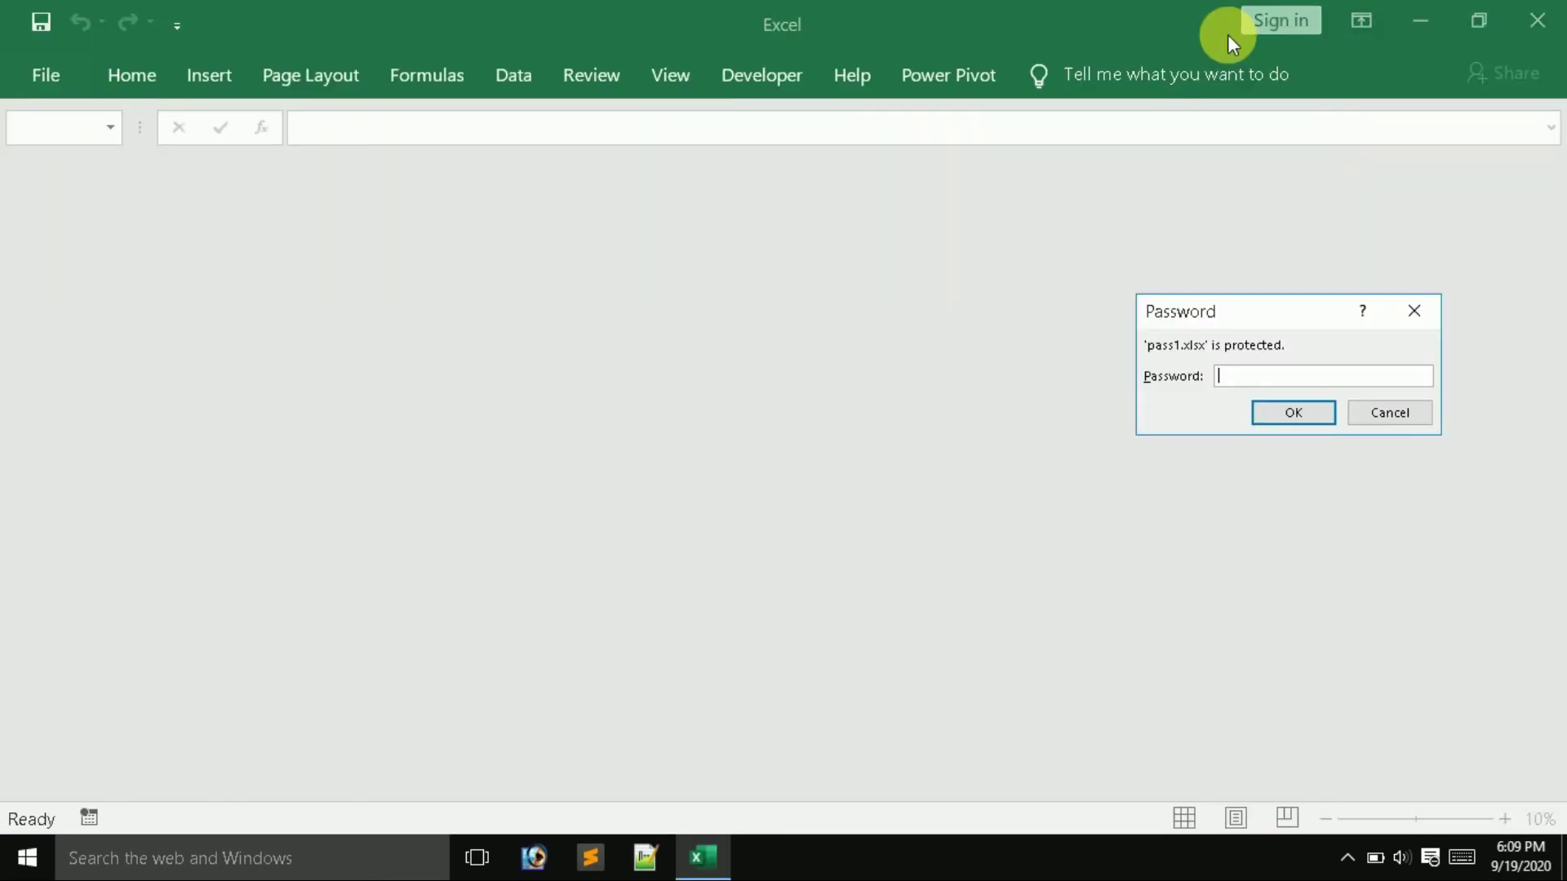
pyautogui.click(1277, 425)
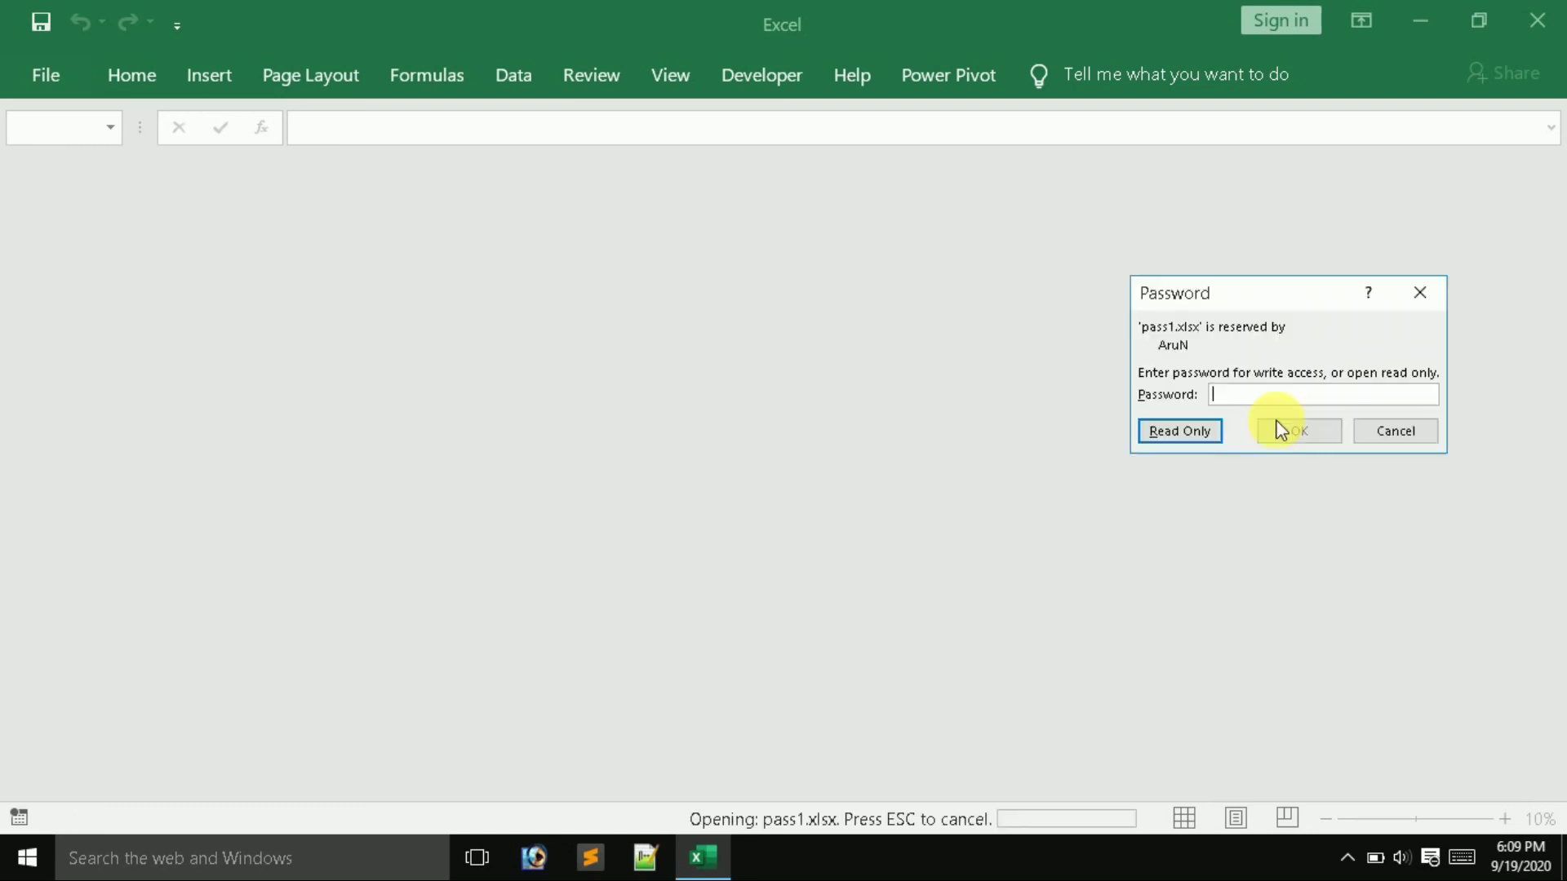
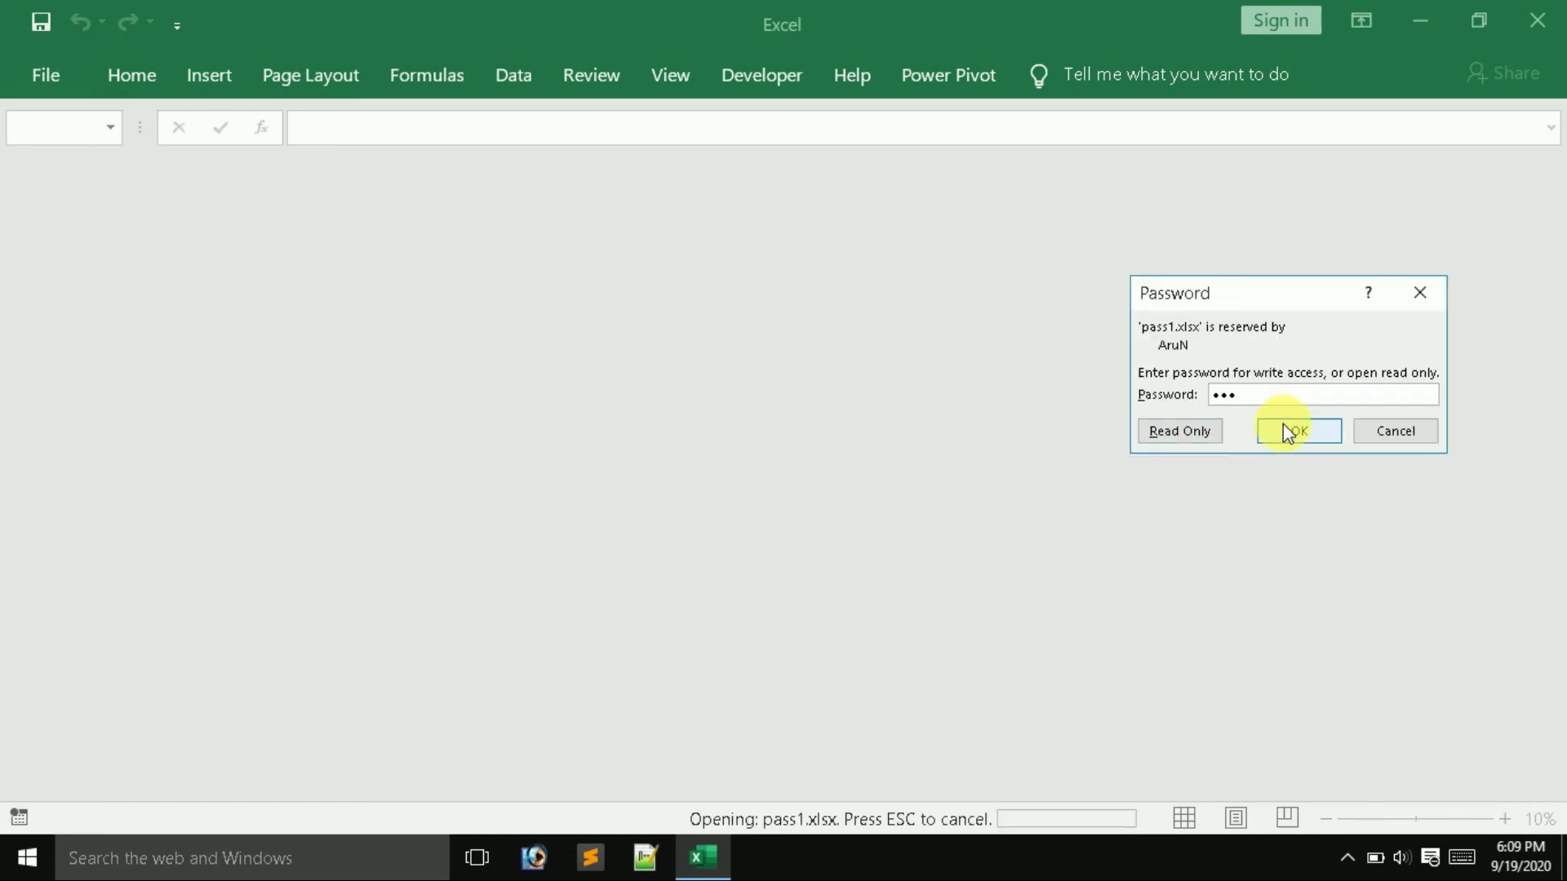
pyautogui.click(1291, 428)
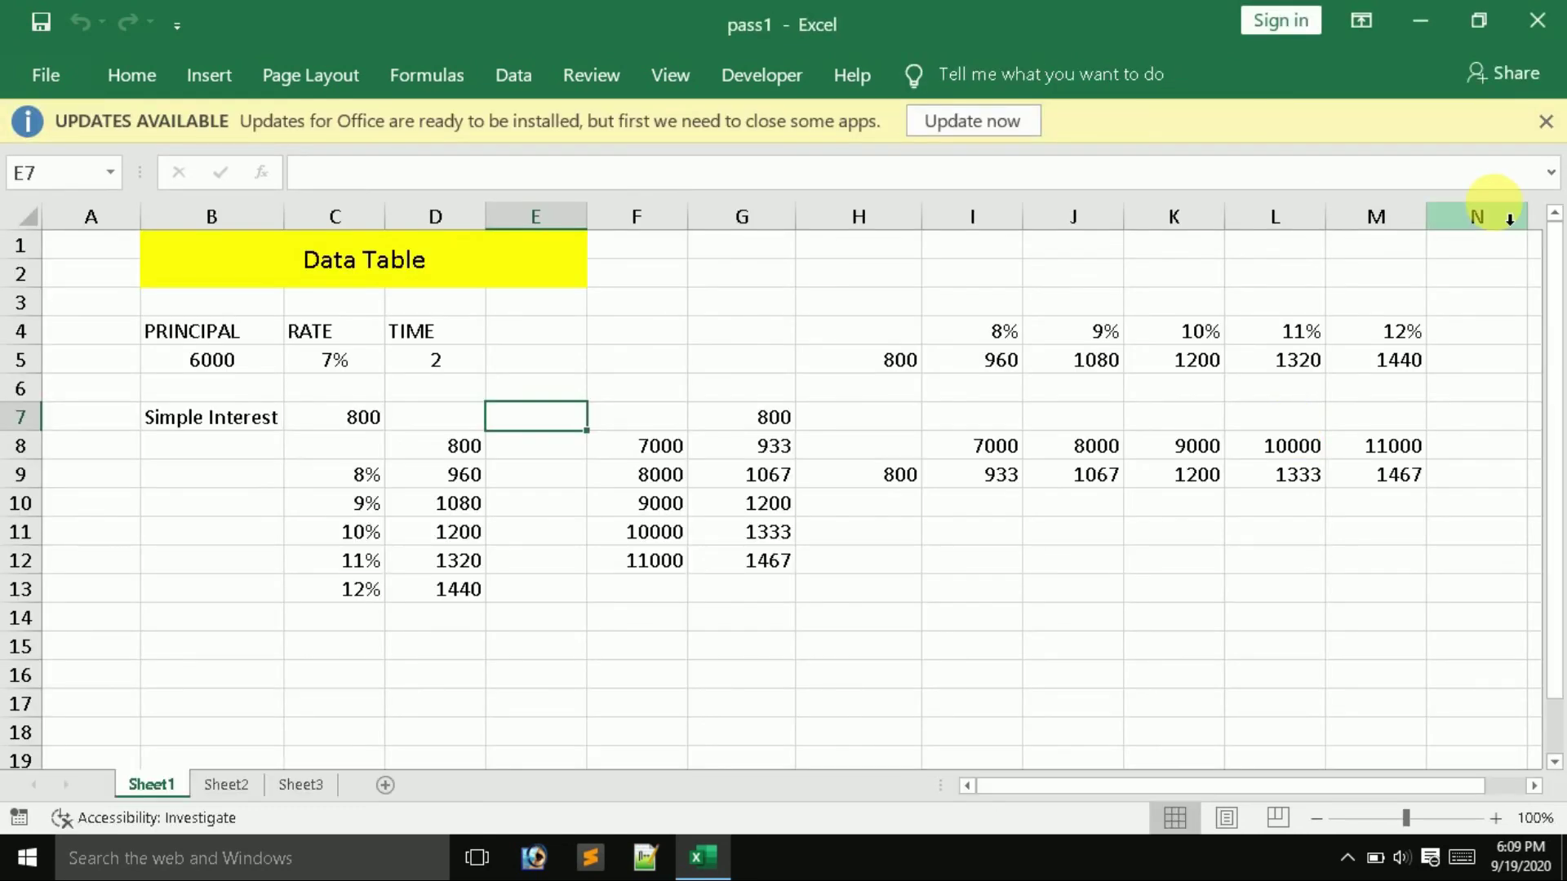
# Step: Dismiss the updates notice and select cells J13 and E6
pyautogui.click(1545, 121)
pyautogui.click(1045, 554)
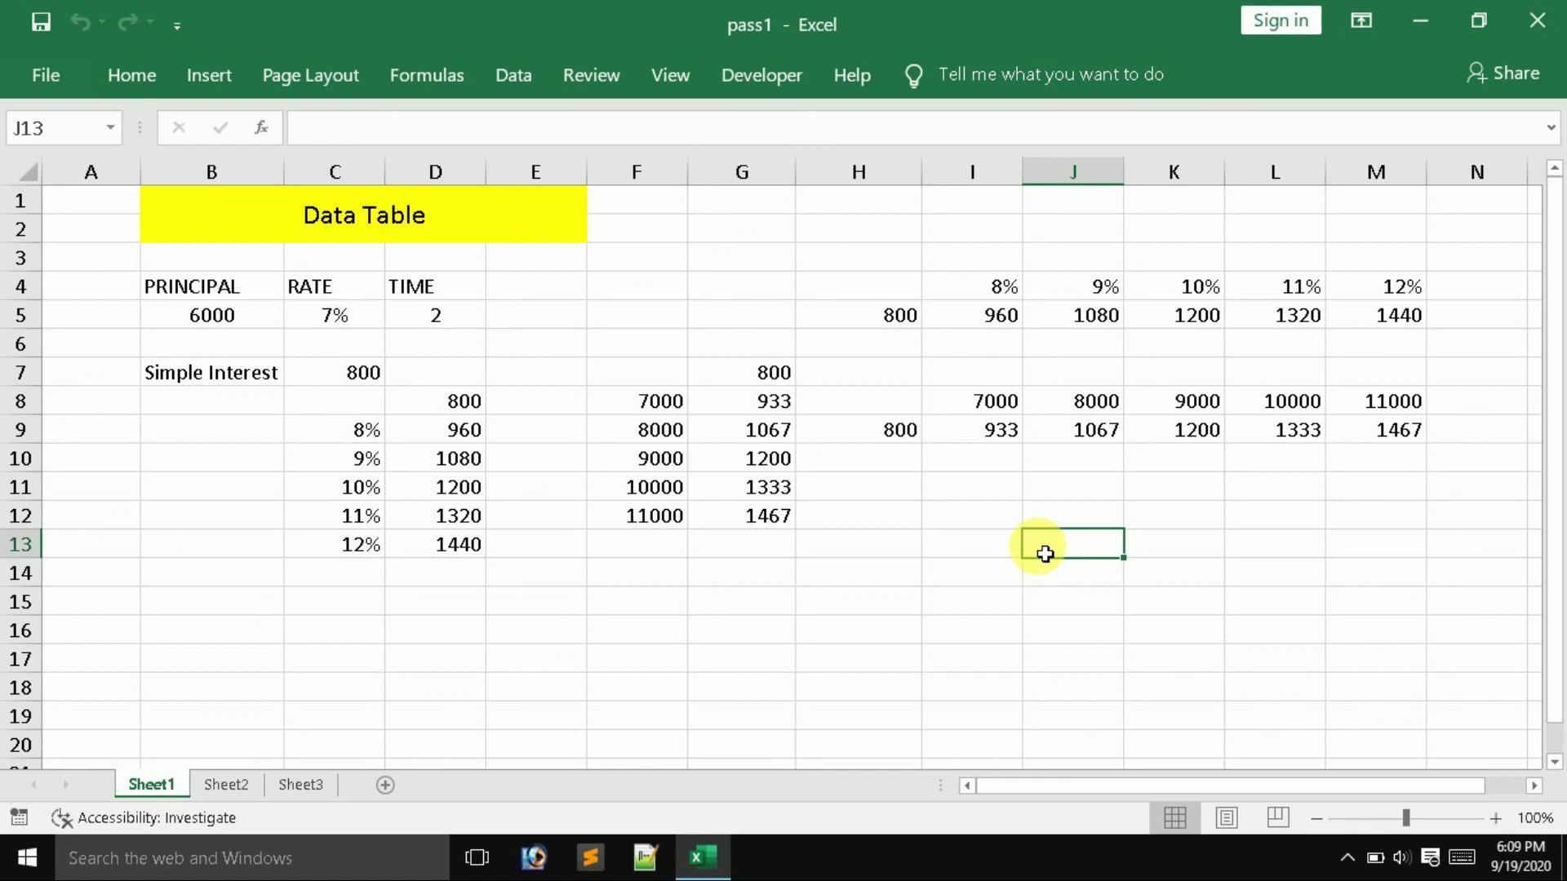
pyautogui.click(586, 342)
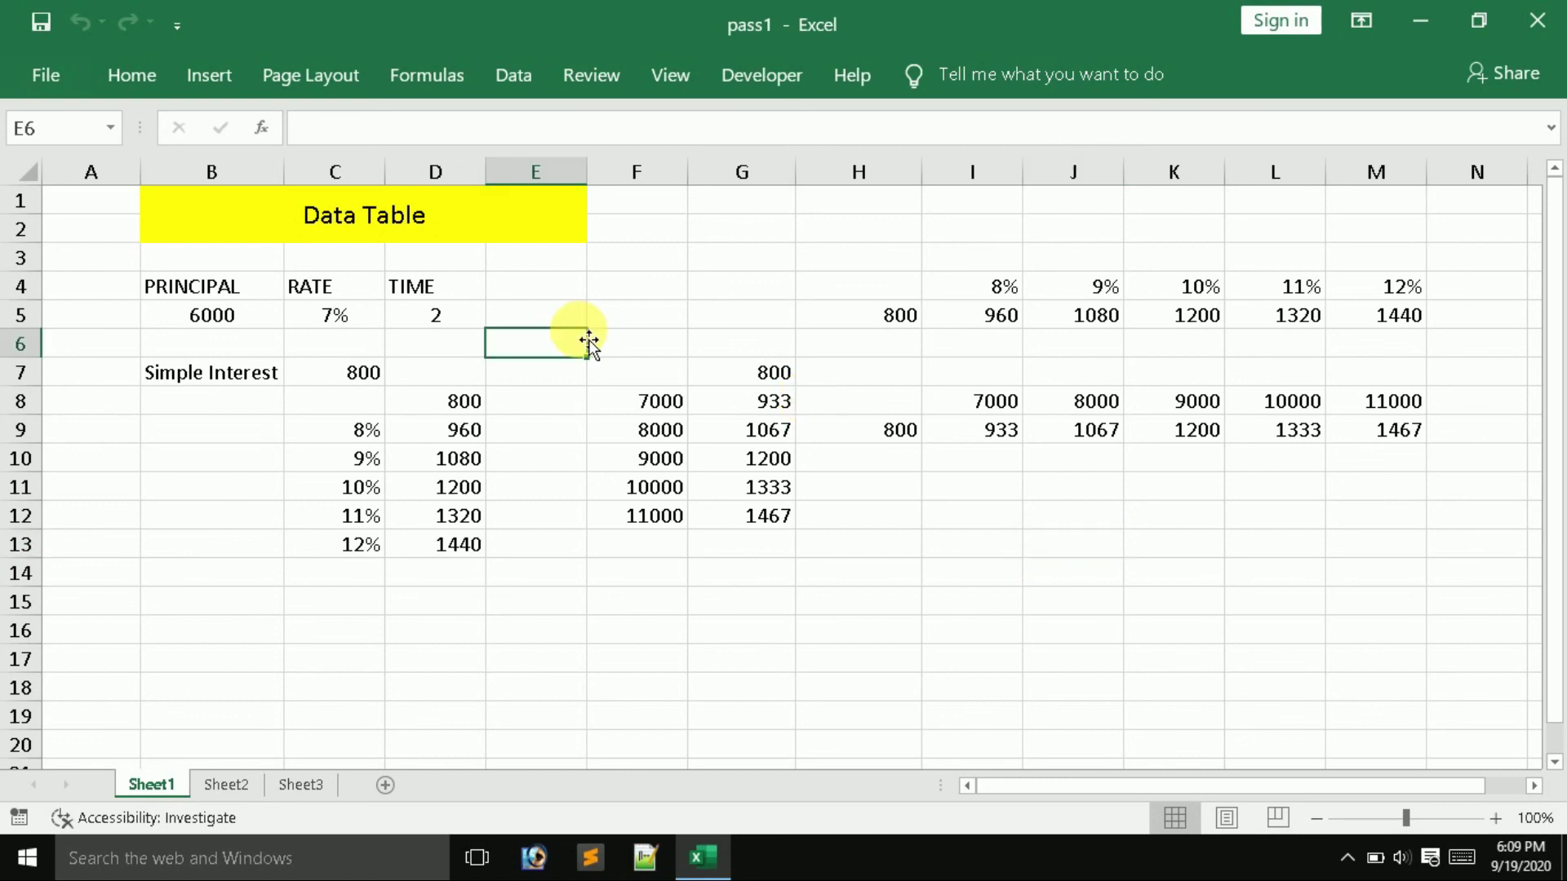